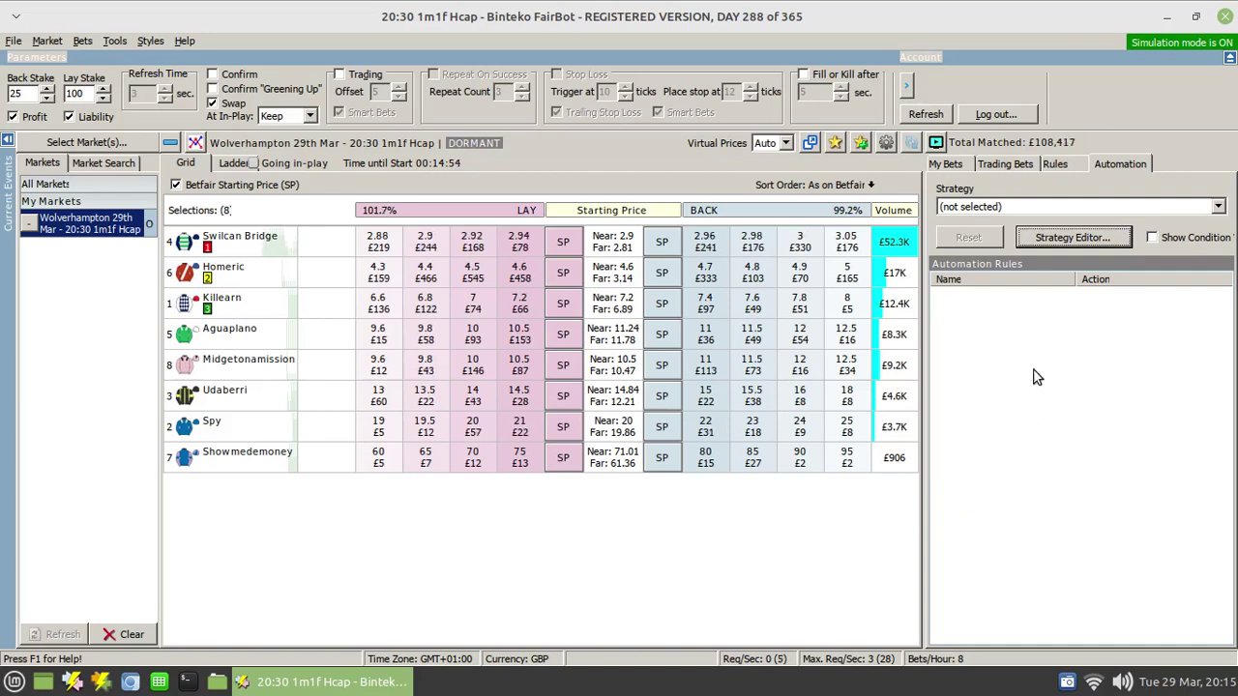
- Create a new strategy in the Strategy Editor, name it "RACING - Lay All At -30 Ticks" and save it
click(1061, 237)
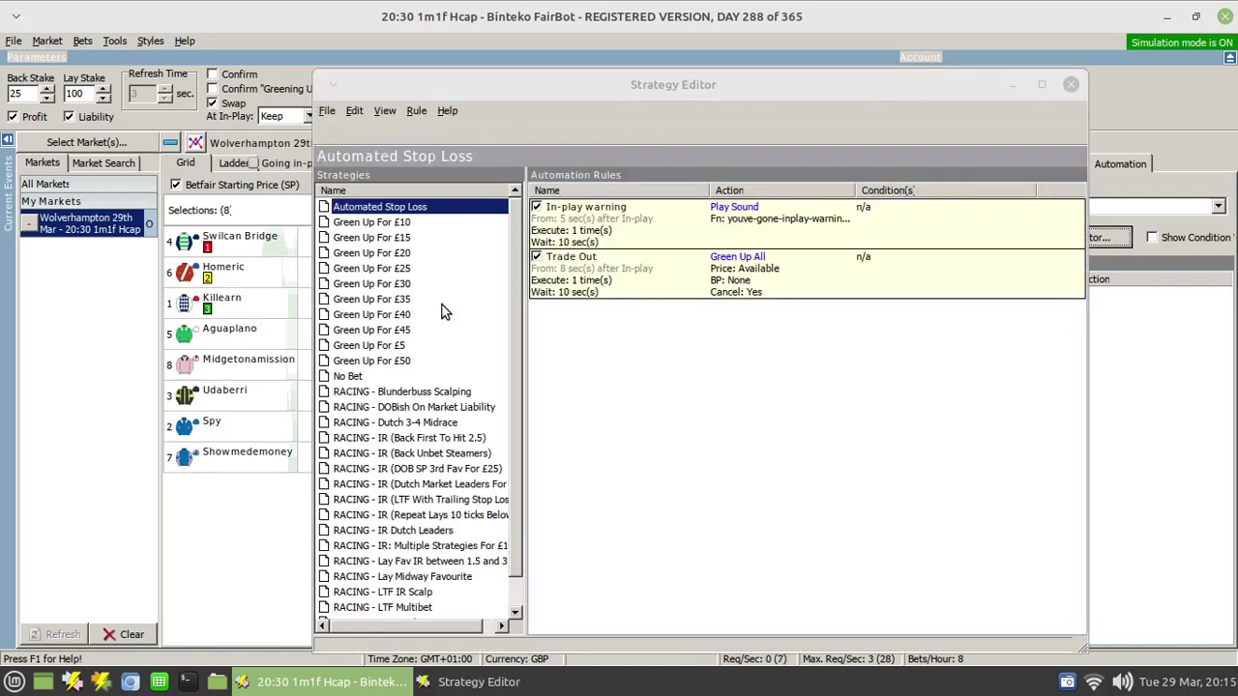
click(324, 129)
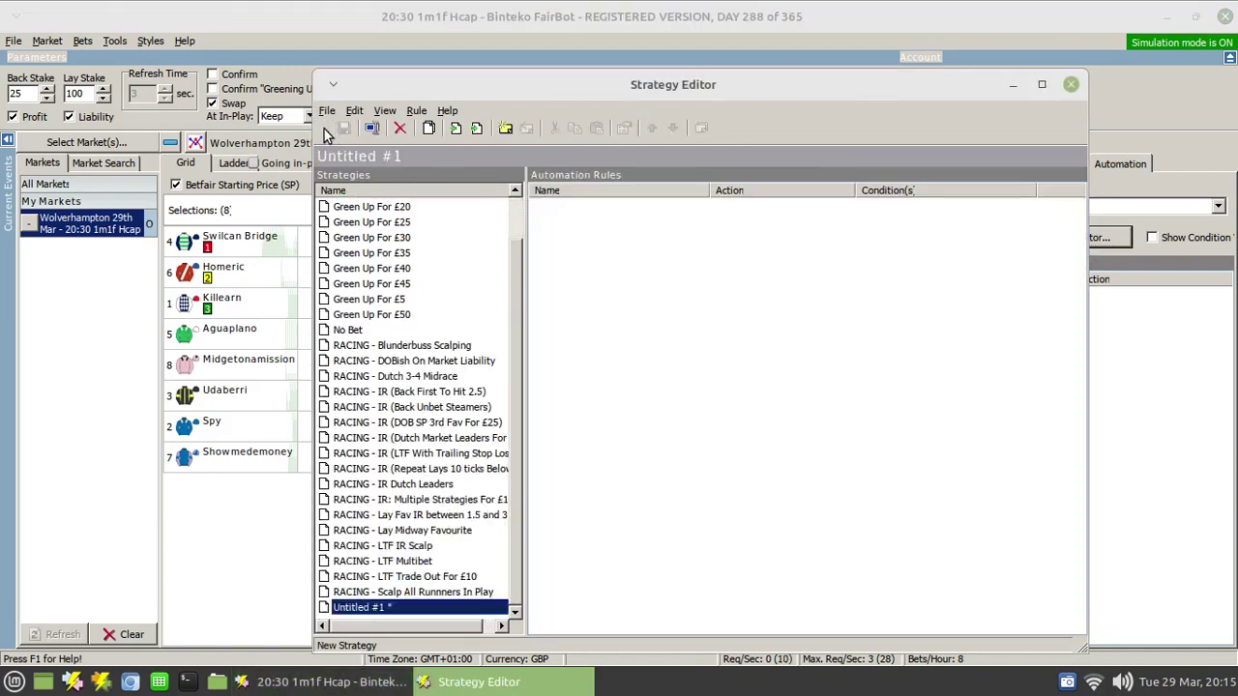
right_click(364, 607)
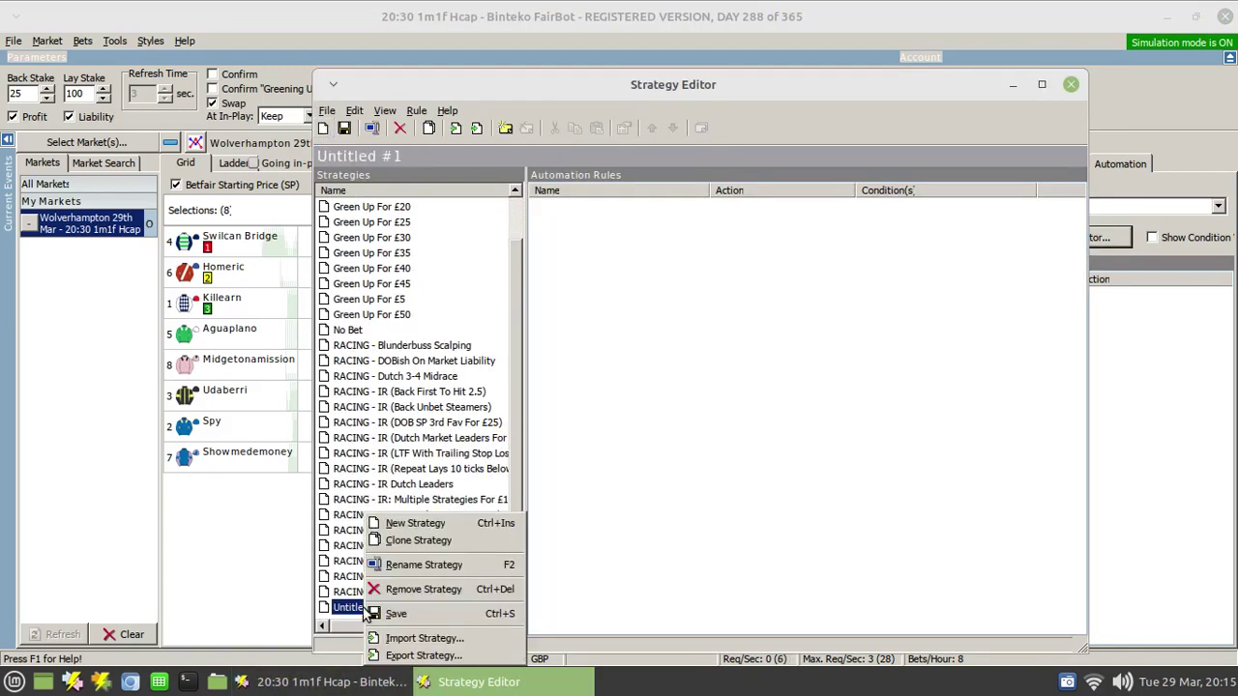
click(418, 568)
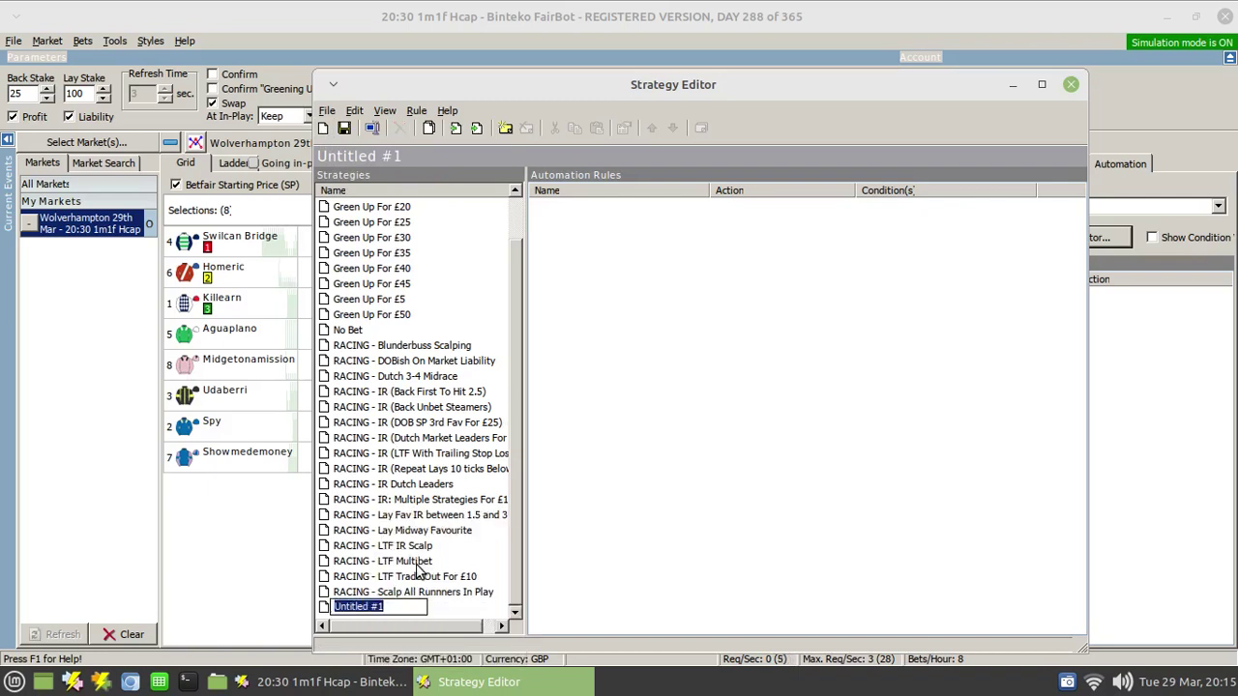
text(RACI)
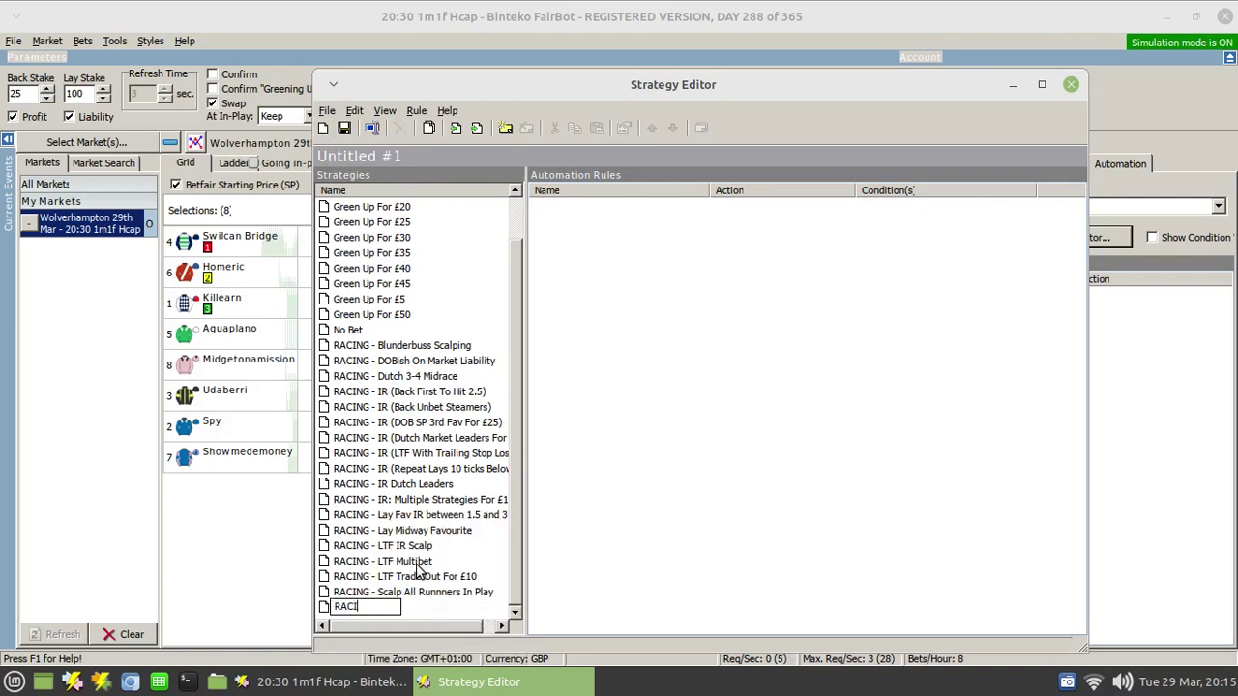
text(NG - Lay All At )
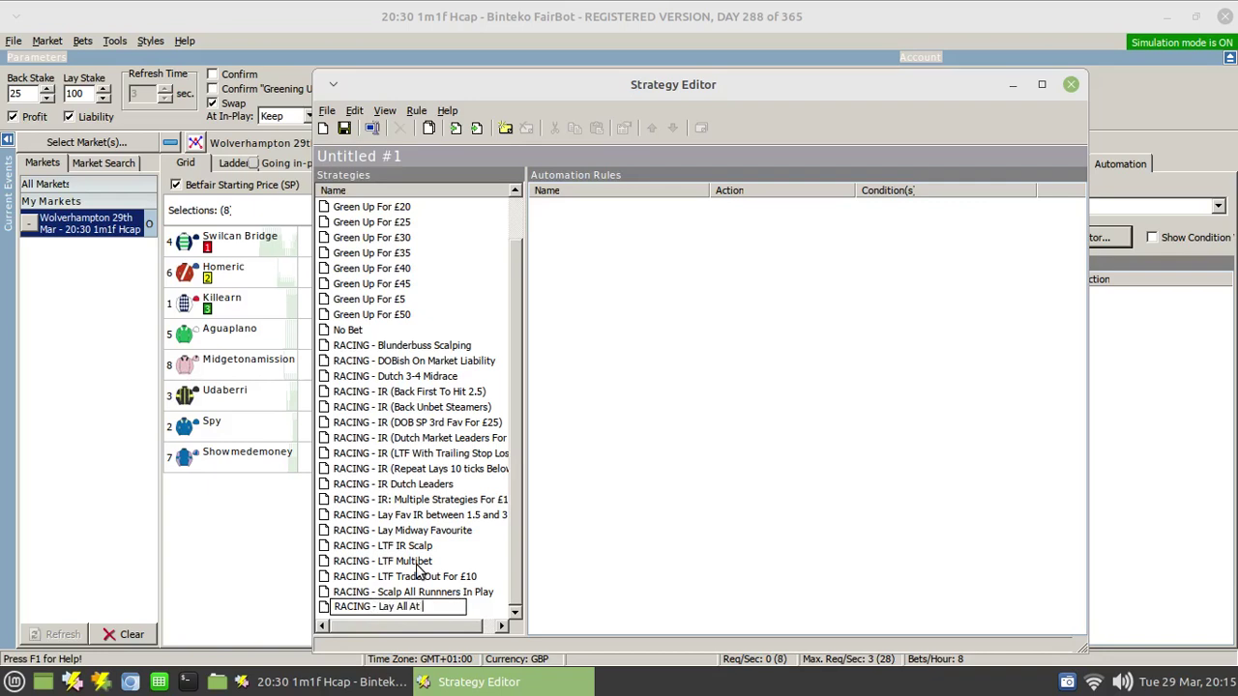
text(-30 Ticks)
key(Return)
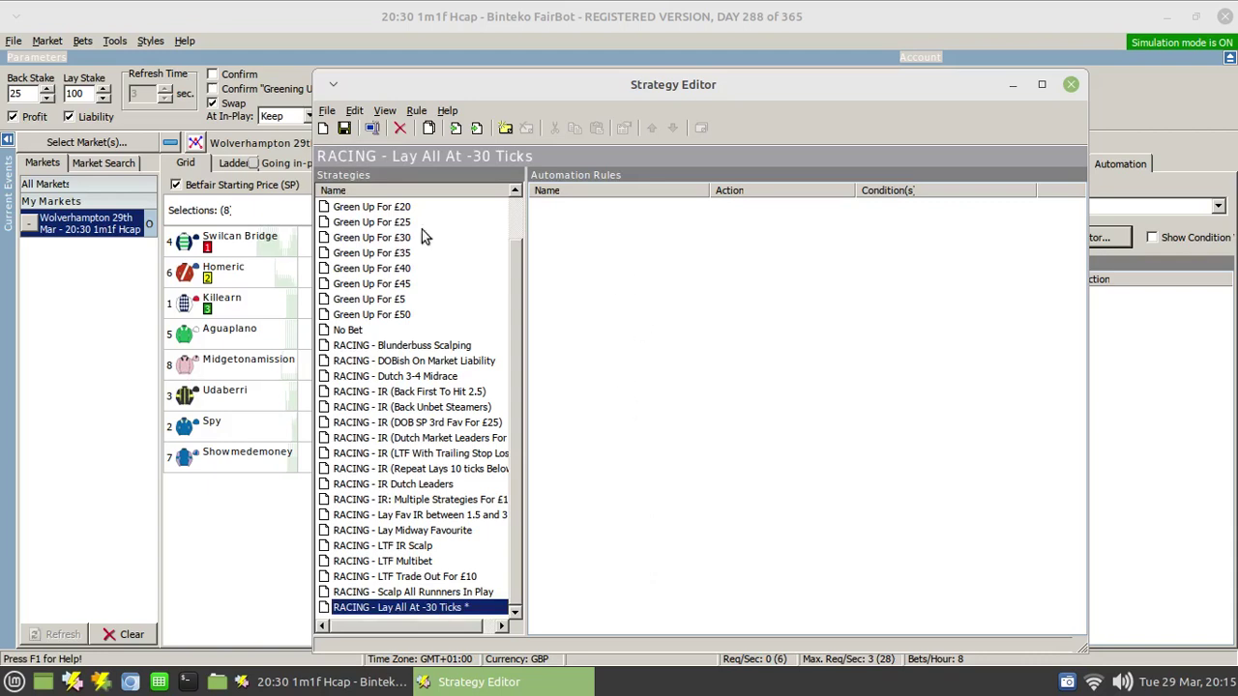
click(344, 127)
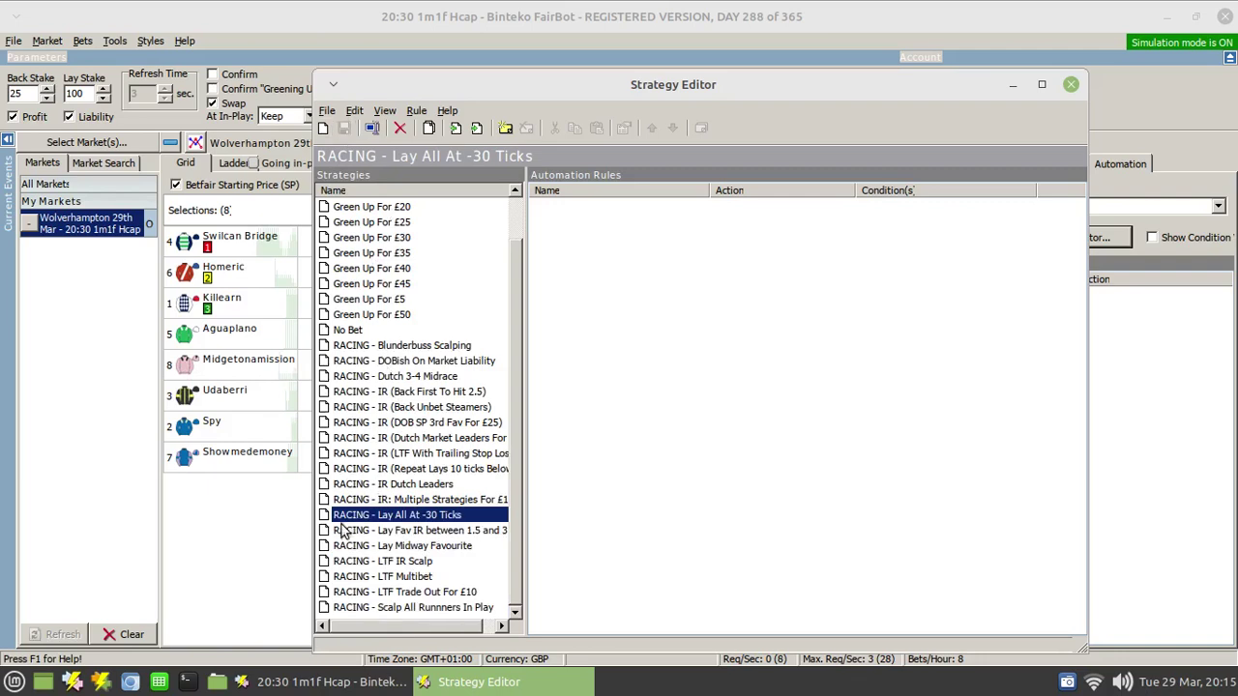
- Add an automation rule named "Lay All Runners At -30 Ticks" to the new strategy
right_click(639, 344)
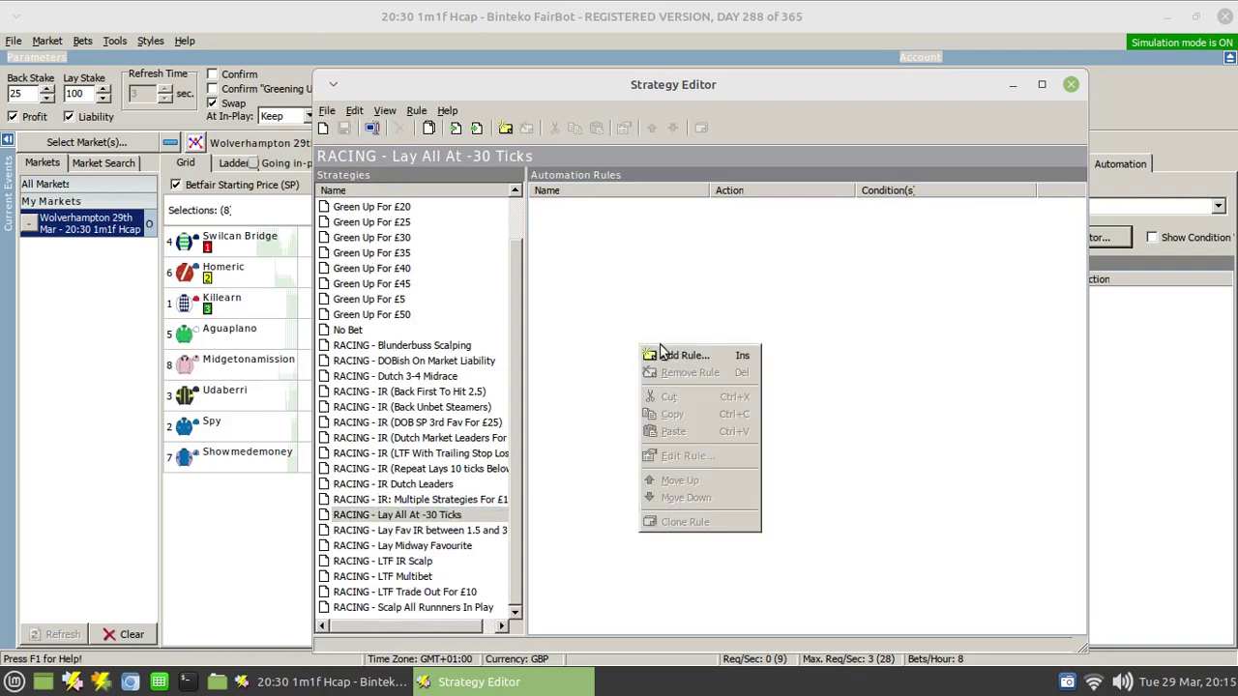
click(680, 356)
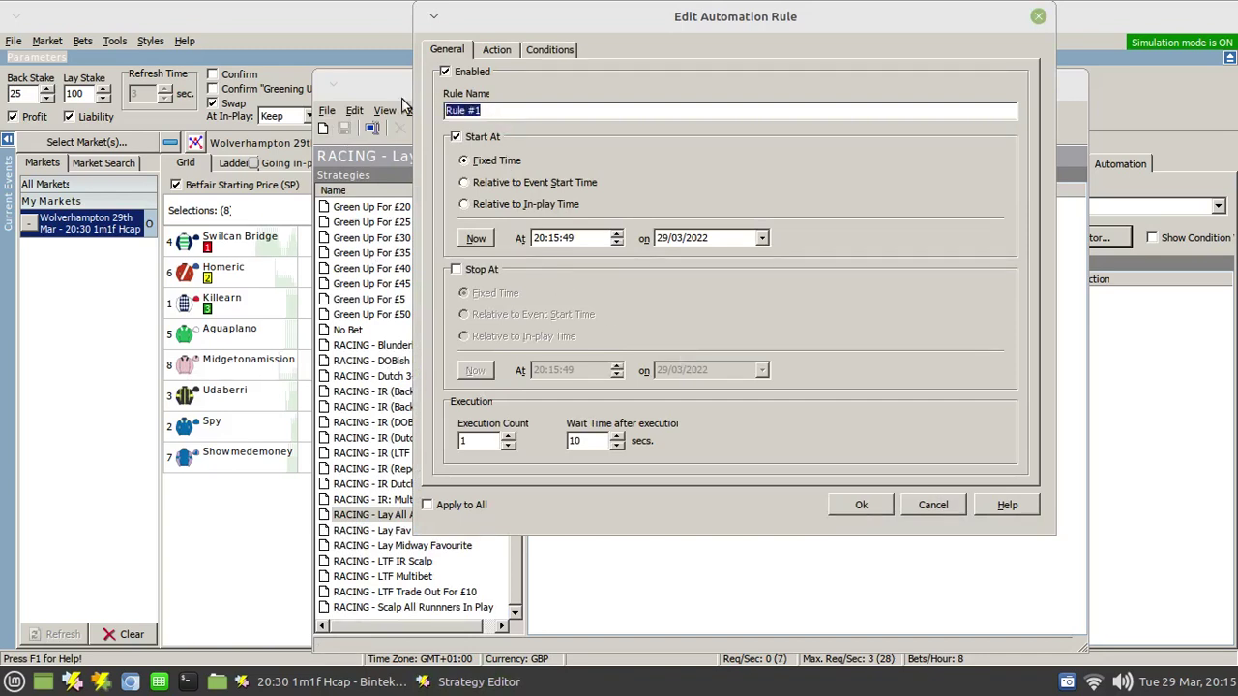
text(Lay All Runners At -30 Ti)
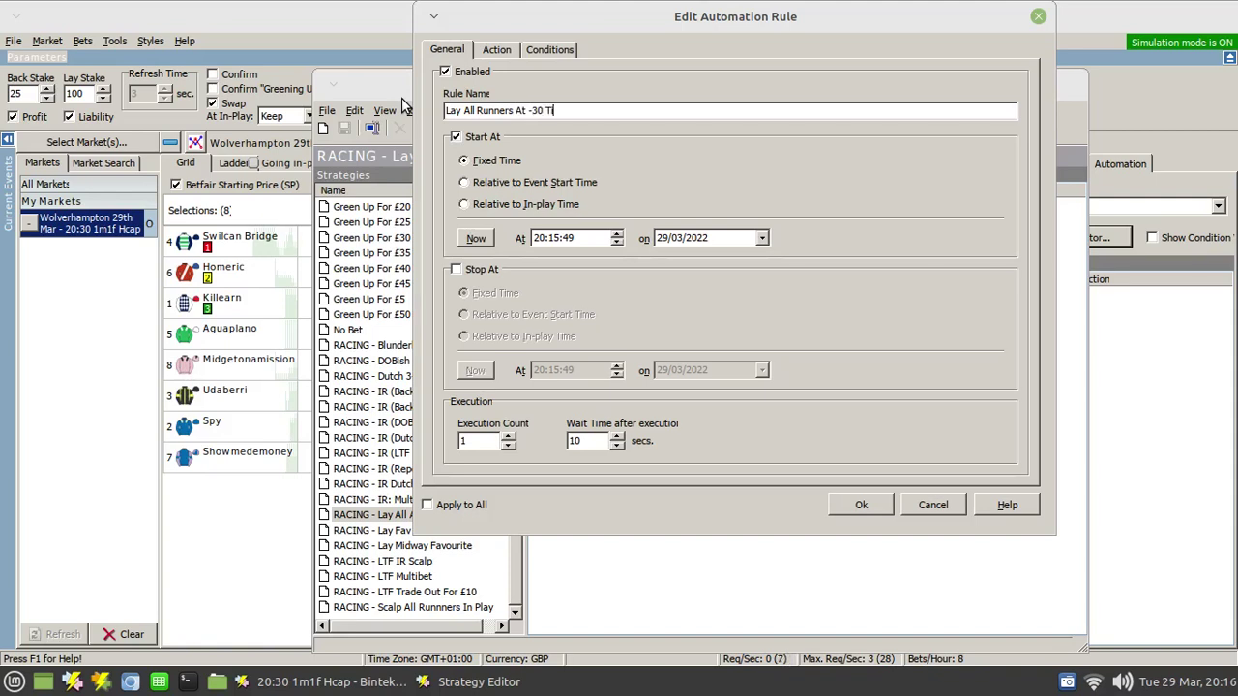
text(cks)
- Start the rule 5 seconds after the event turns in-play and enable Apply to All
click(484, 207)
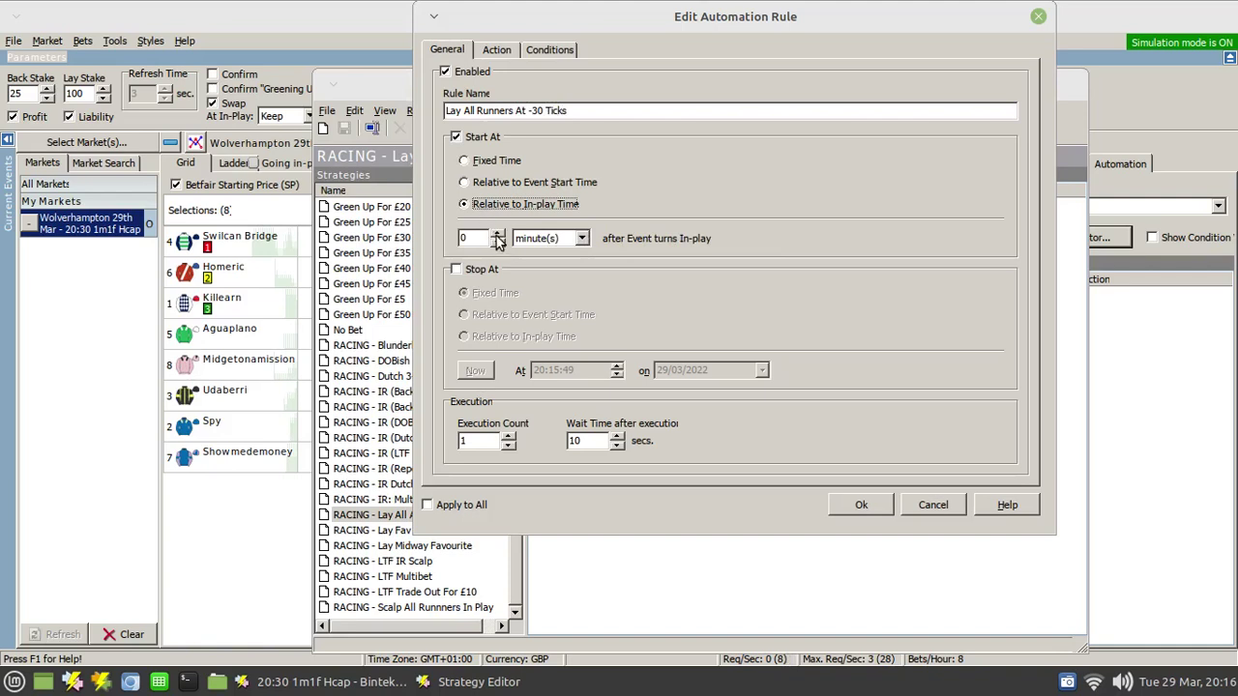
click(497, 236)
click(498, 236)
click(498, 236)
click(540, 242)
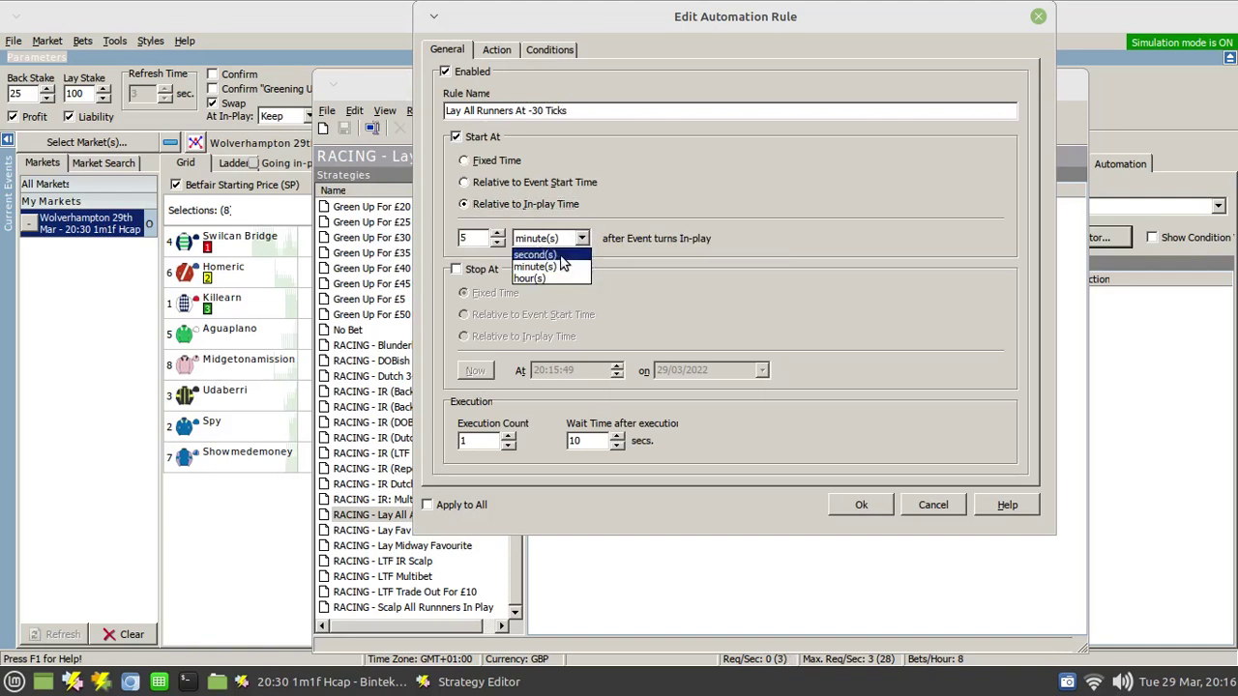
click(557, 256)
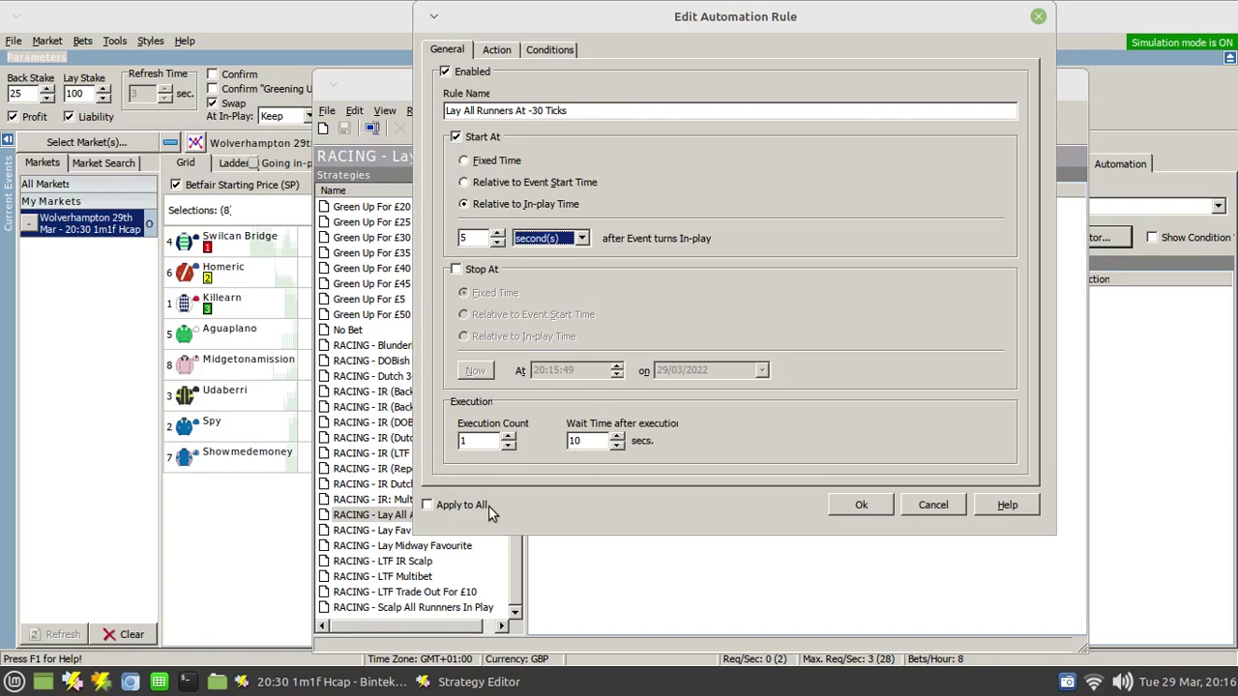
click(448, 507)
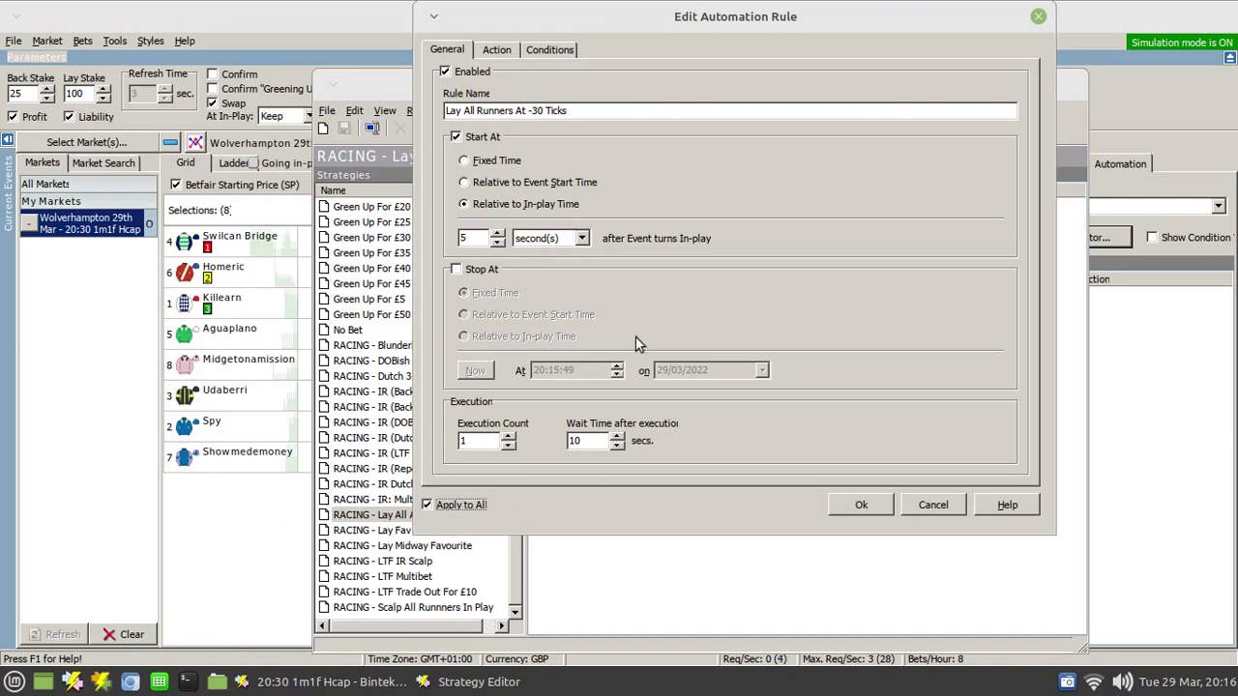
- Set the rule's action to Place a Bet with selection All and bet type Lay Bet
click(496, 50)
click(573, 94)
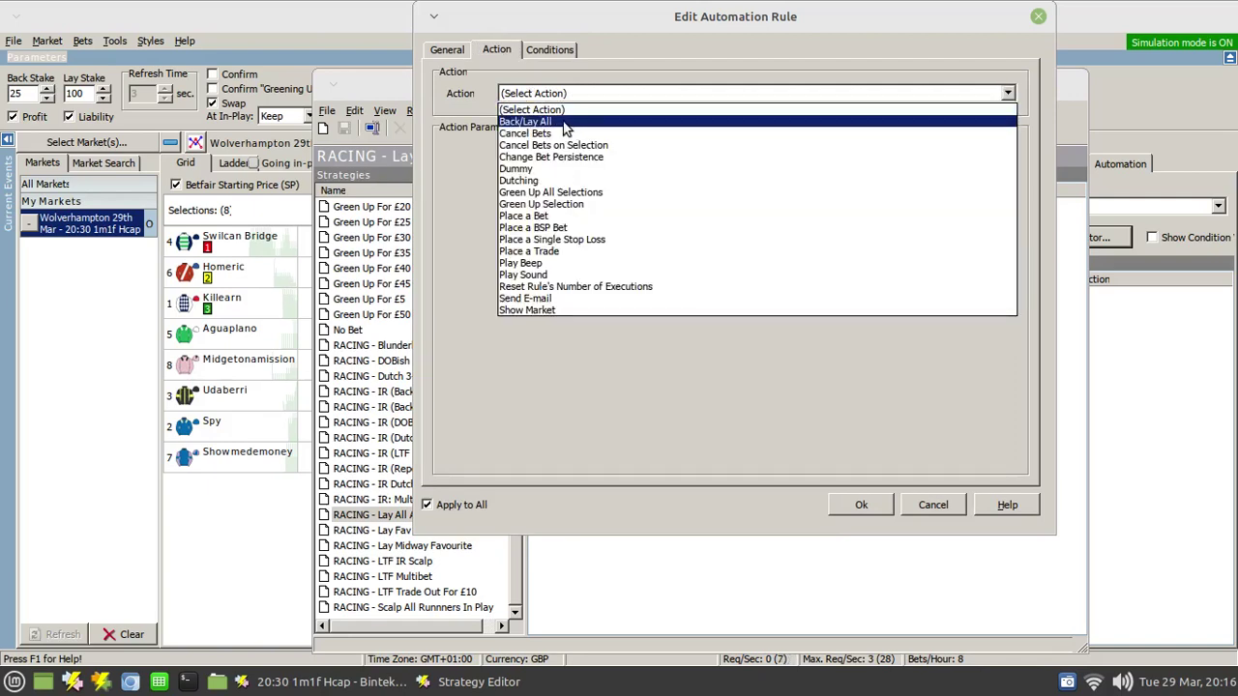
click(578, 122)
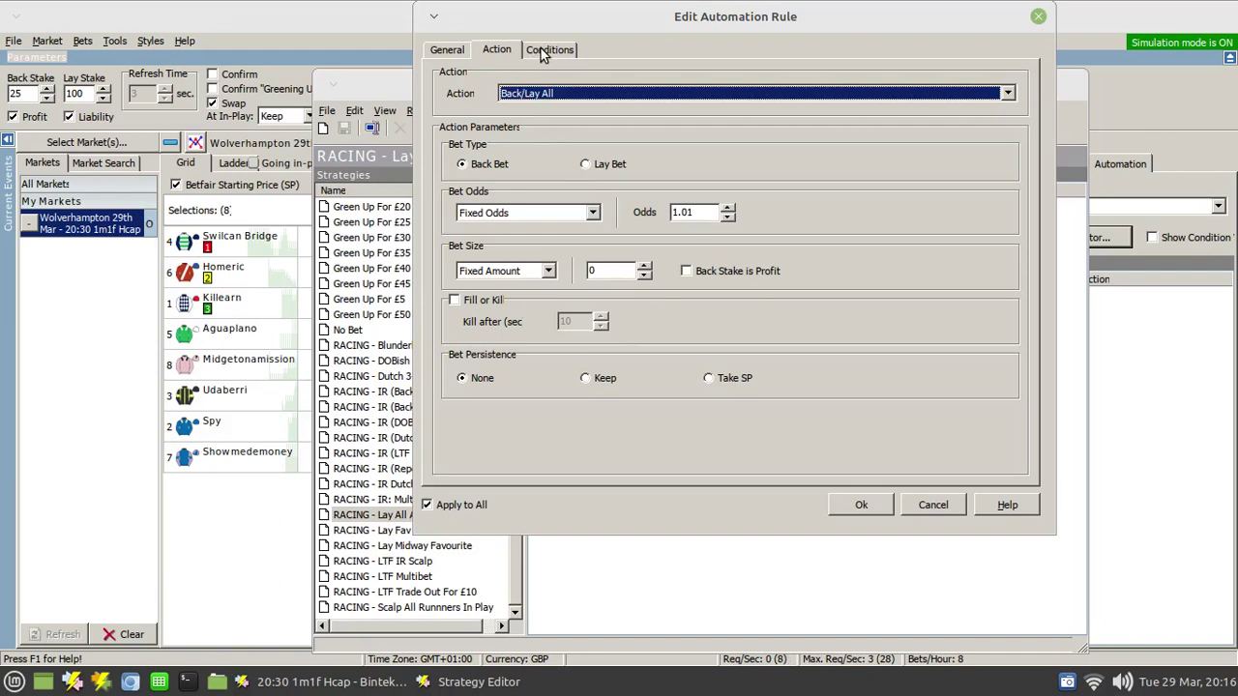
click(530, 89)
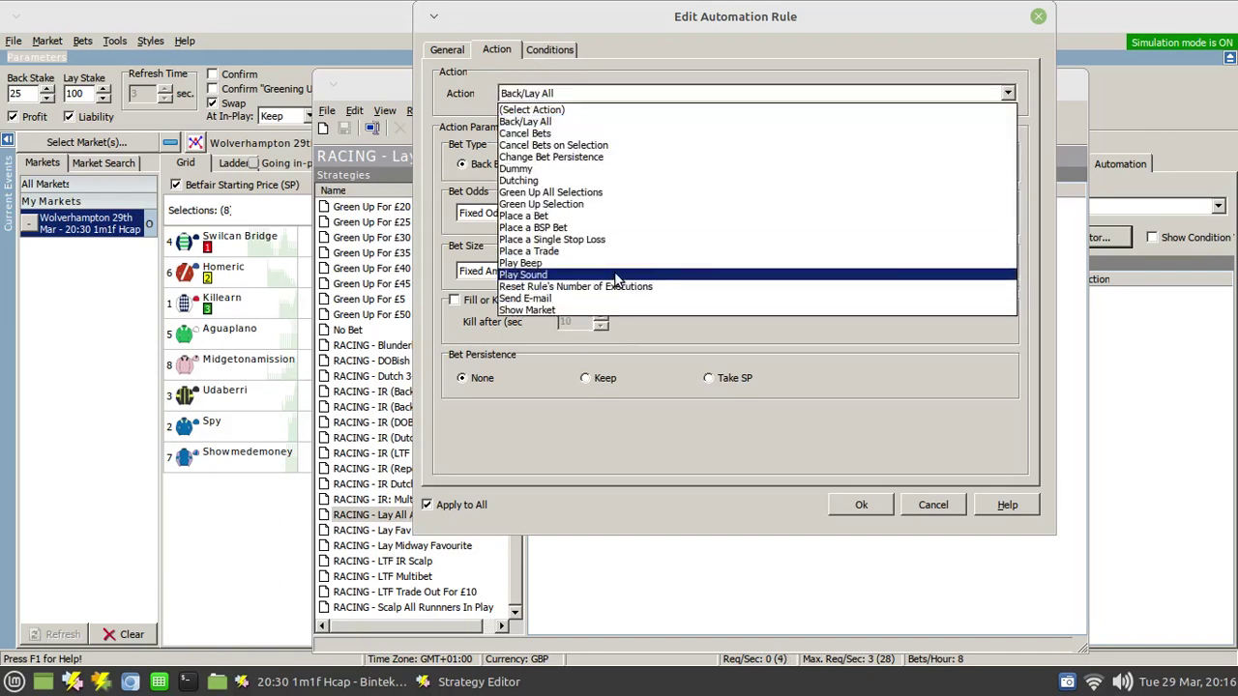
click(531, 217)
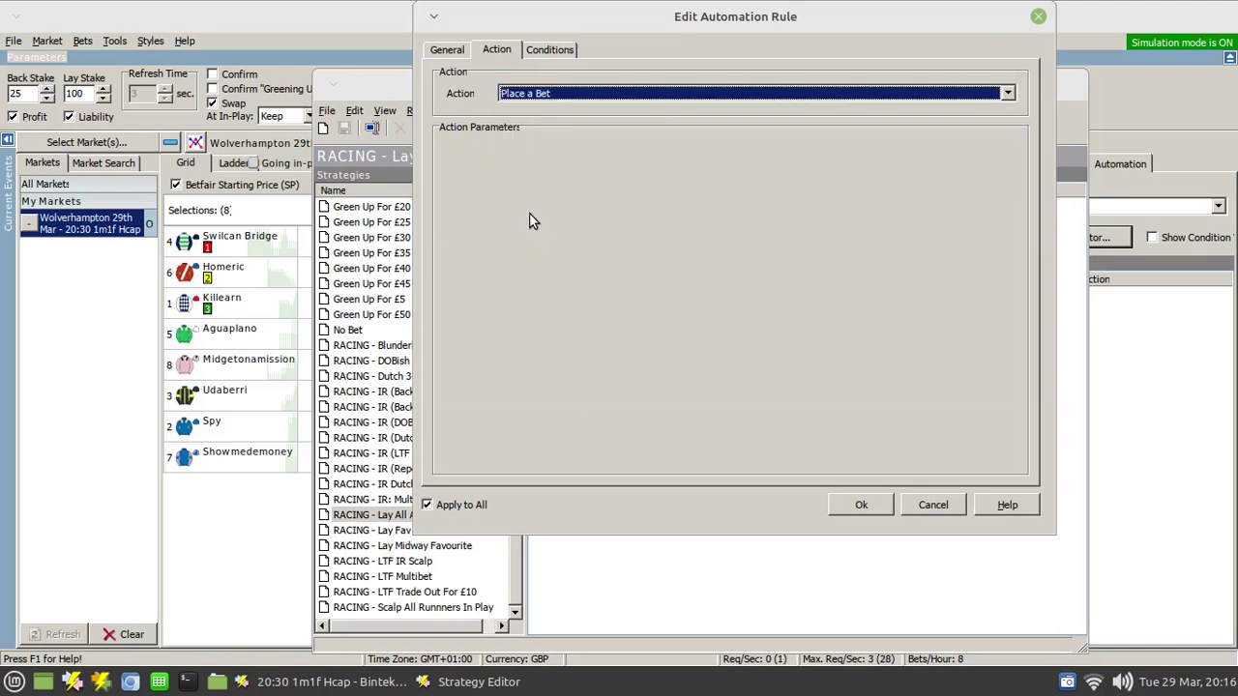
click(584, 169)
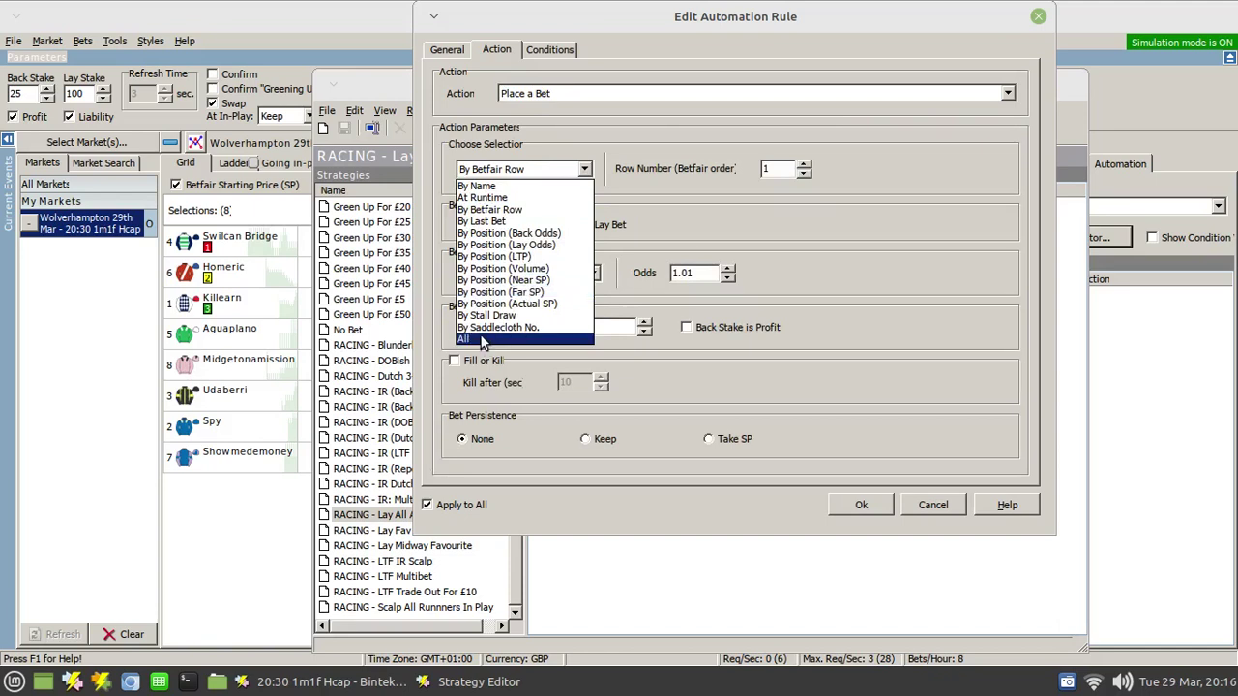
click(481, 337)
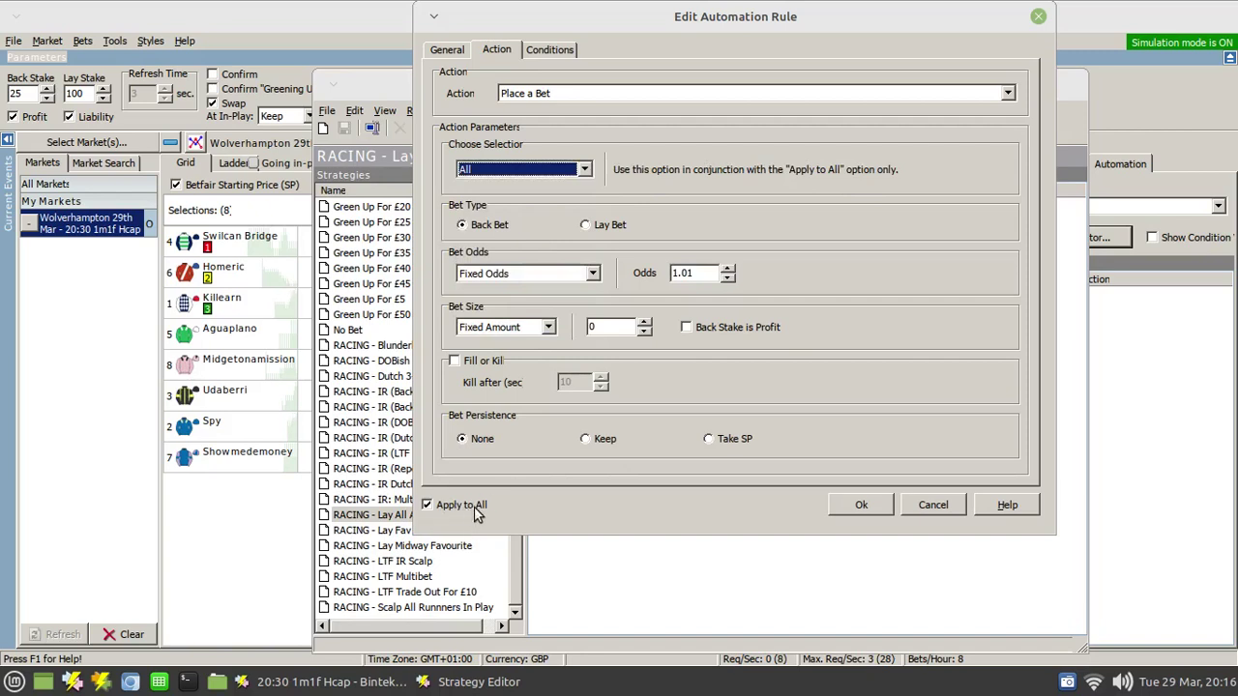
click(586, 226)
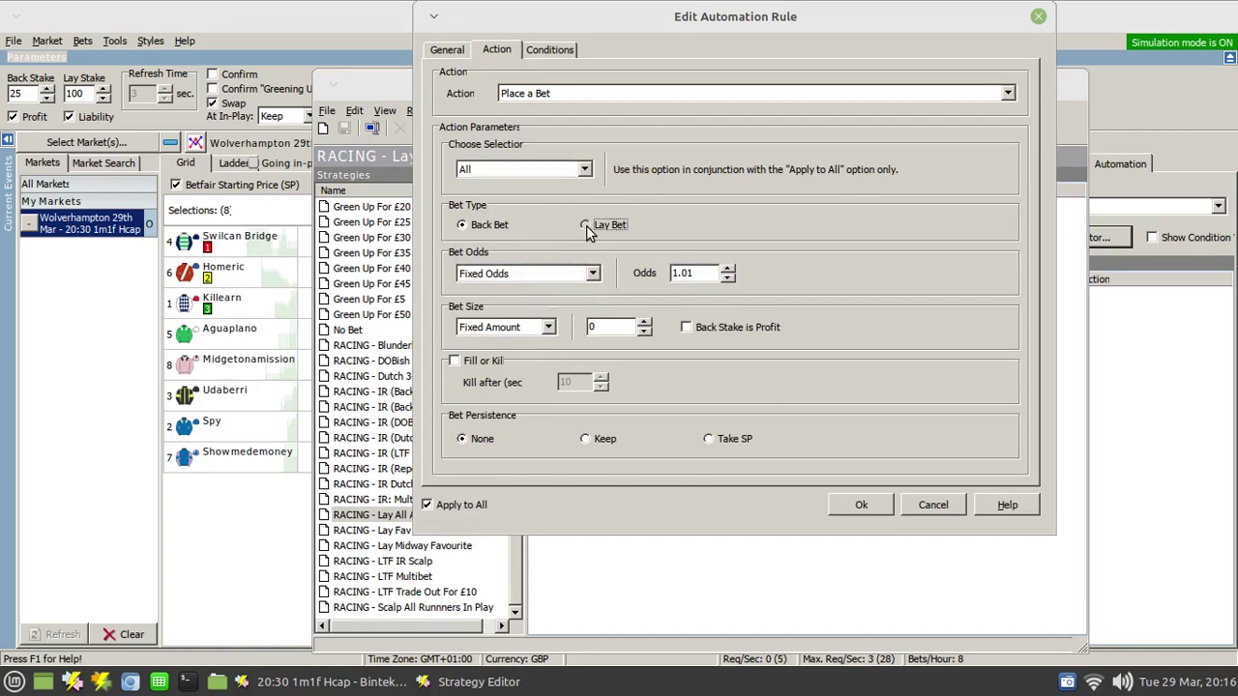
- Set the bet odds to Best Back Odds minus 30 ticks
click(594, 275)
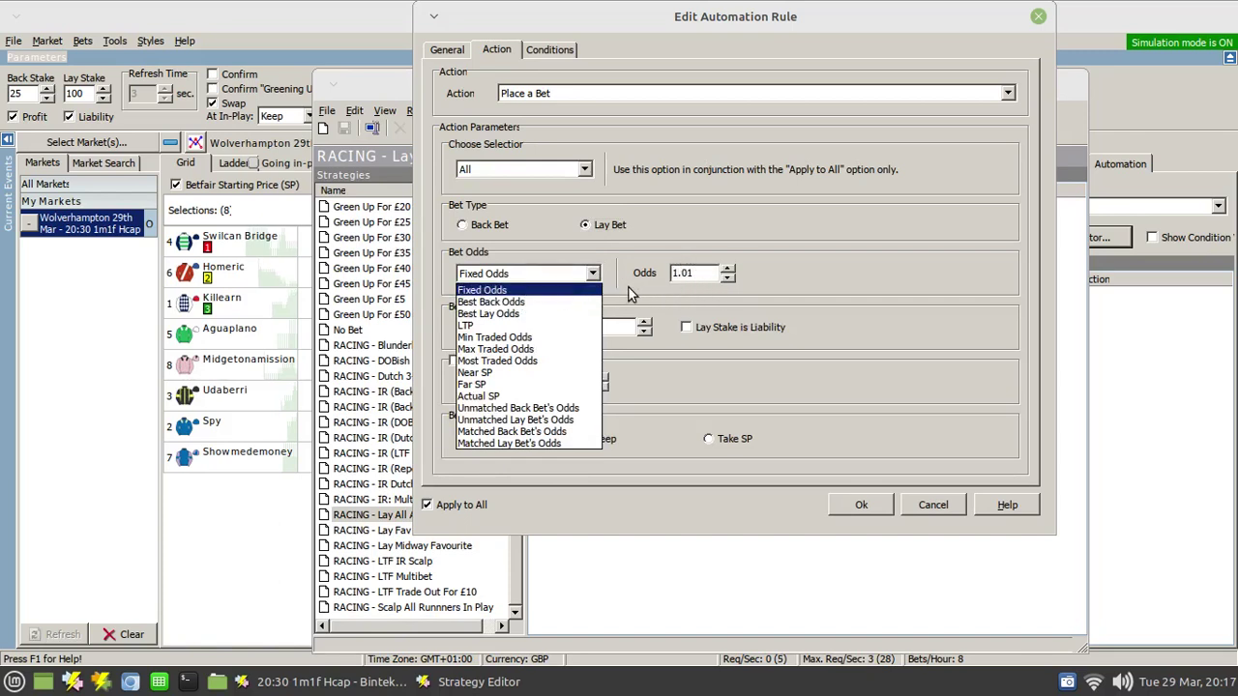
click(513, 302)
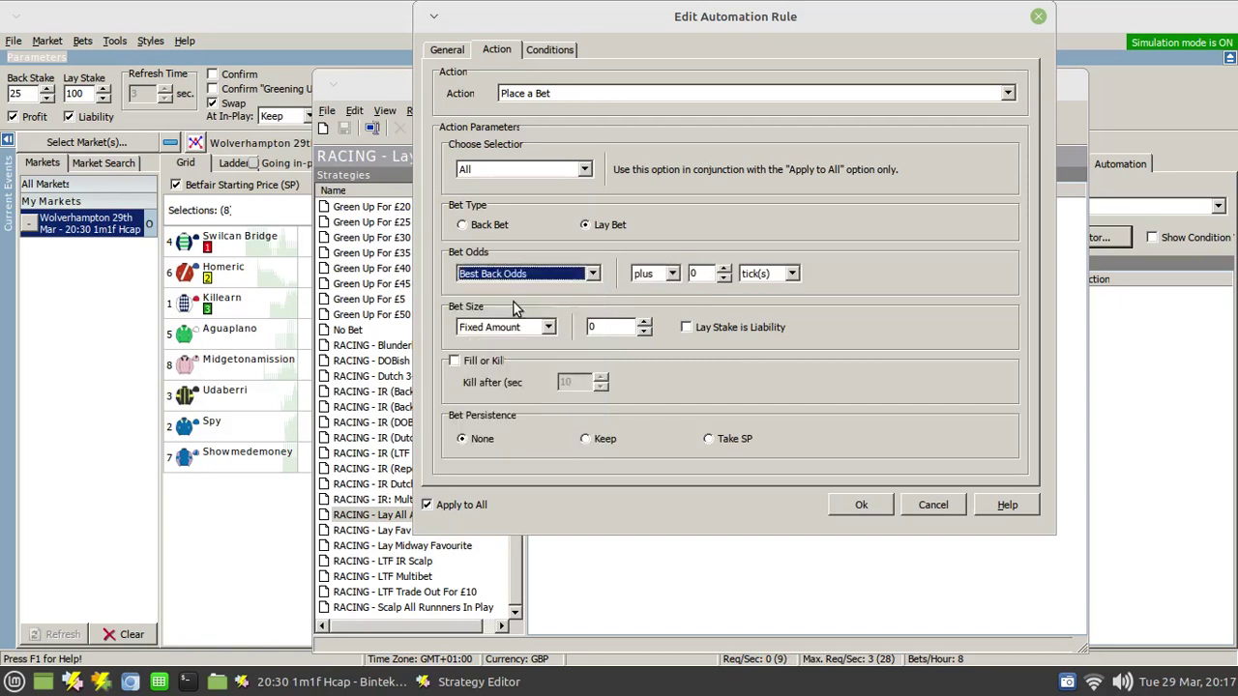
click(675, 274)
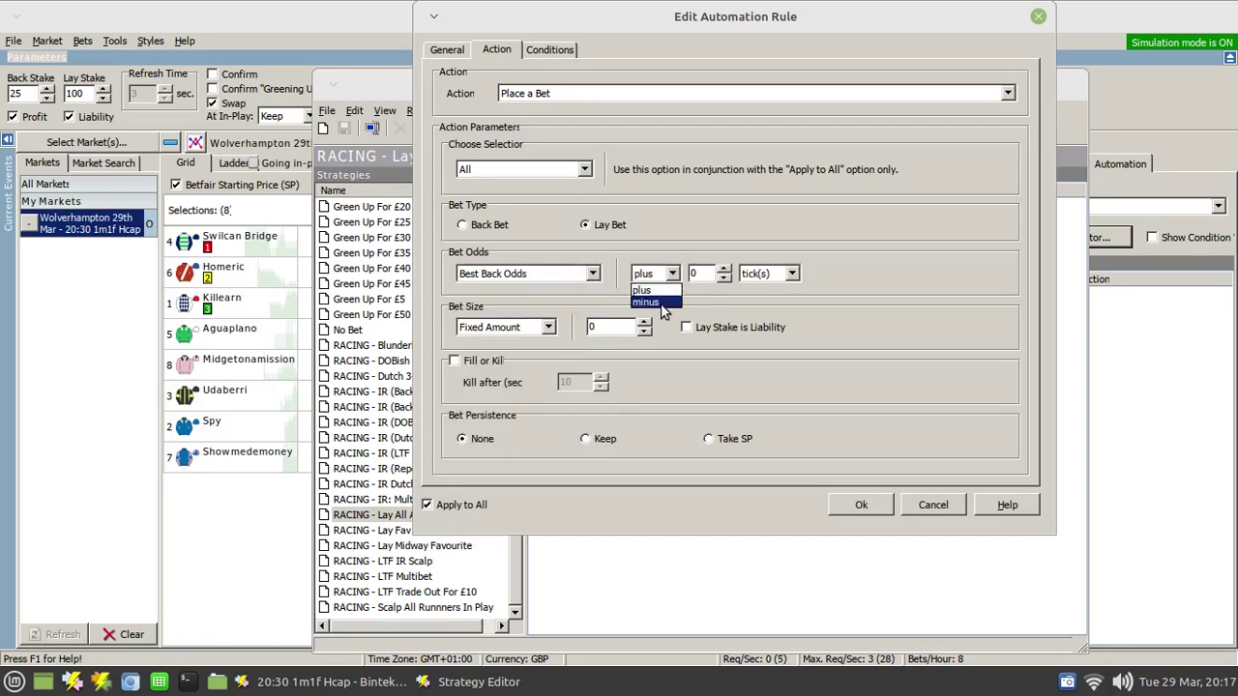
click(648, 308)
key(Tab)
text(30)
- Set the bet size to a fixed amount of 100 with Lay Stake is Liability enabled, and accept the rule without conditions
click(549, 329)
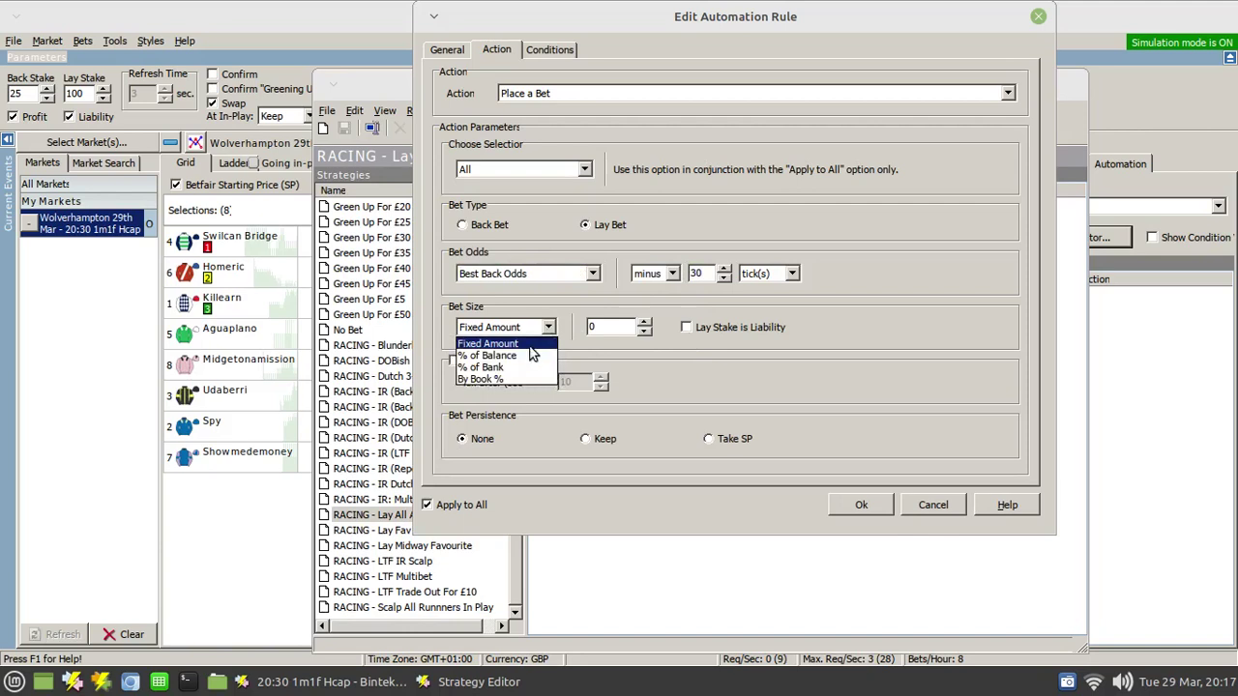
click(601, 326)
double_click(600, 326)
text(100)
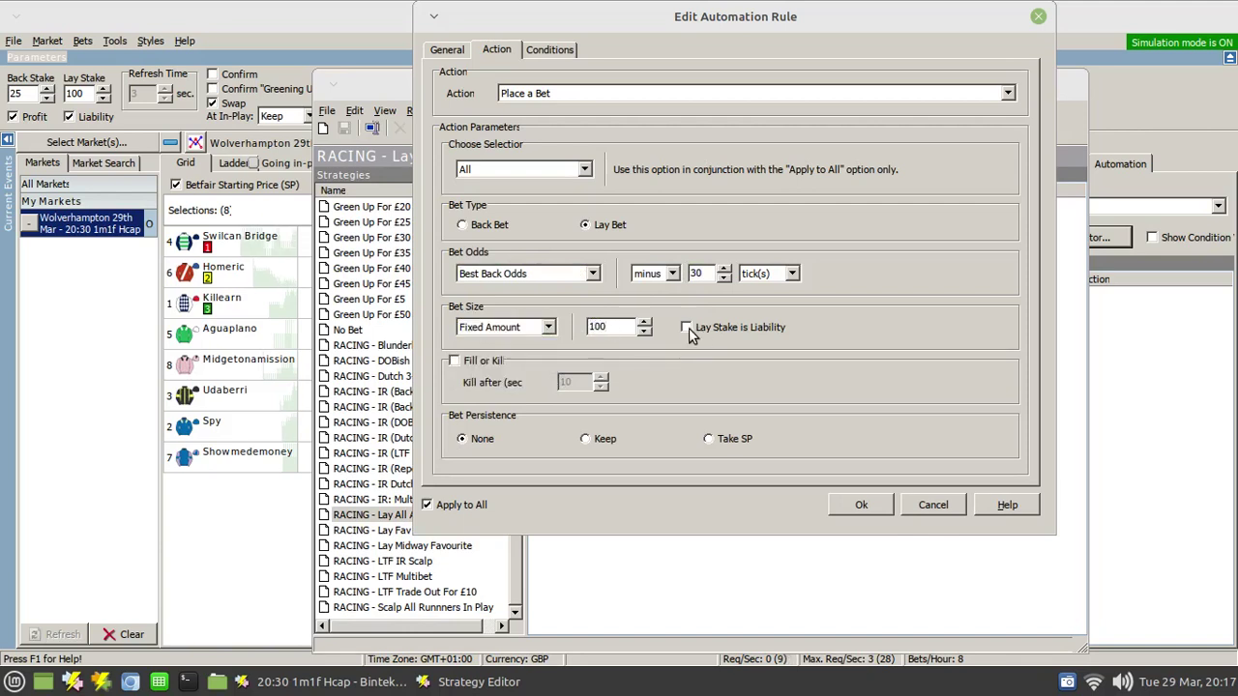
click(686, 328)
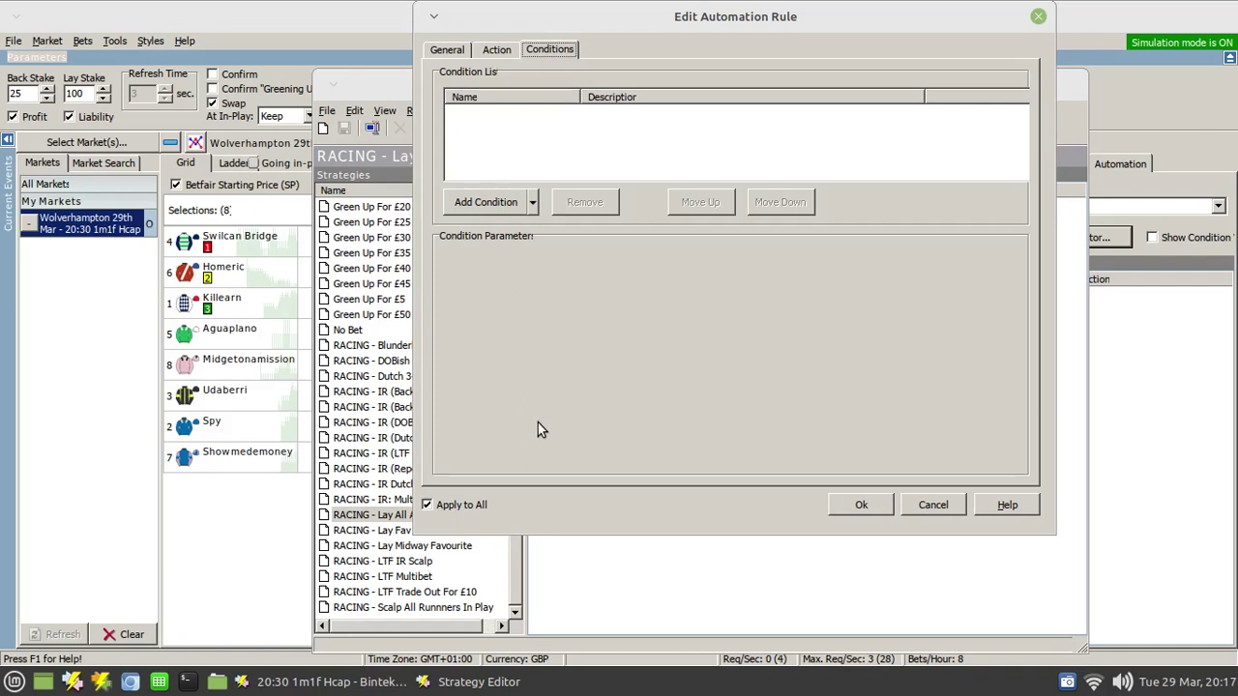
click(861, 505)
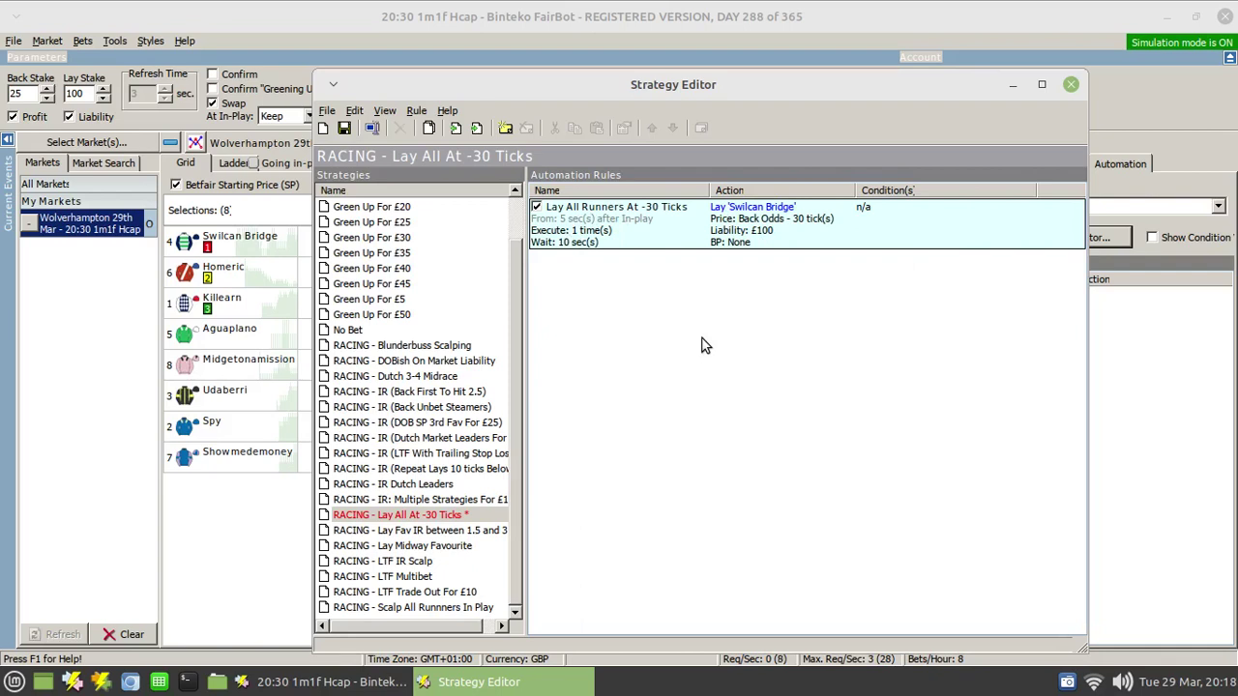
- Add a second automation rule named "Trading Out Msg" to the strategy
right_click(695, 310)
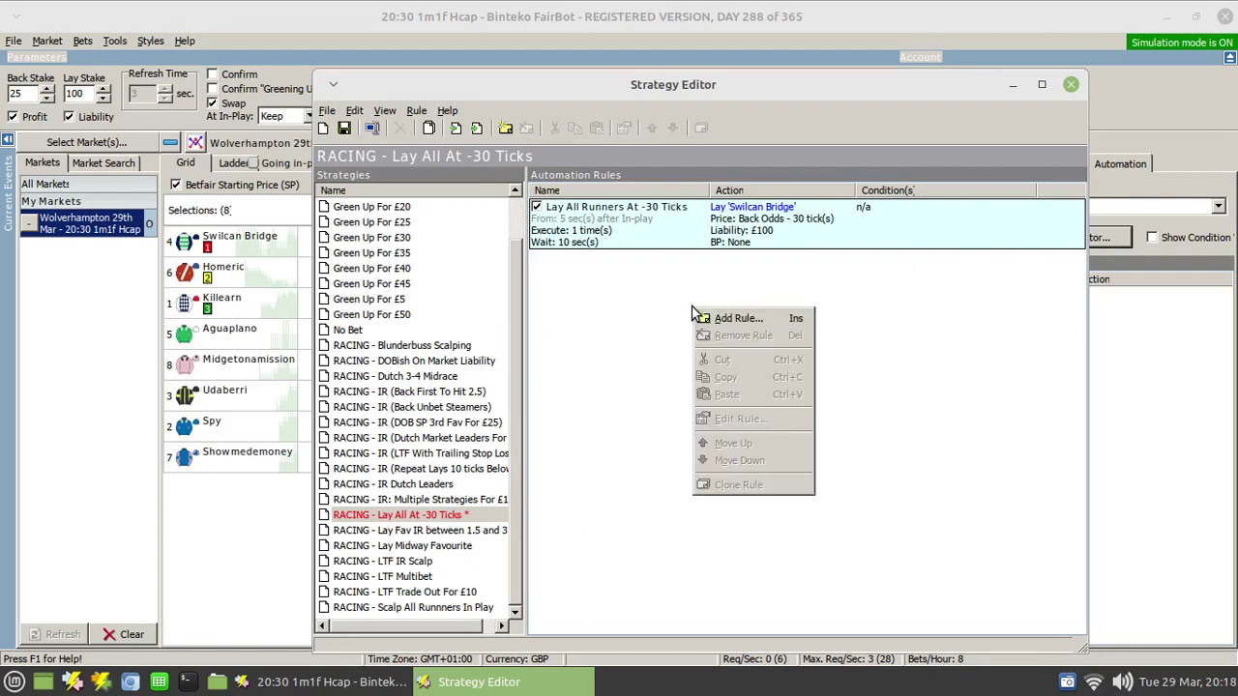
click(700, 346)
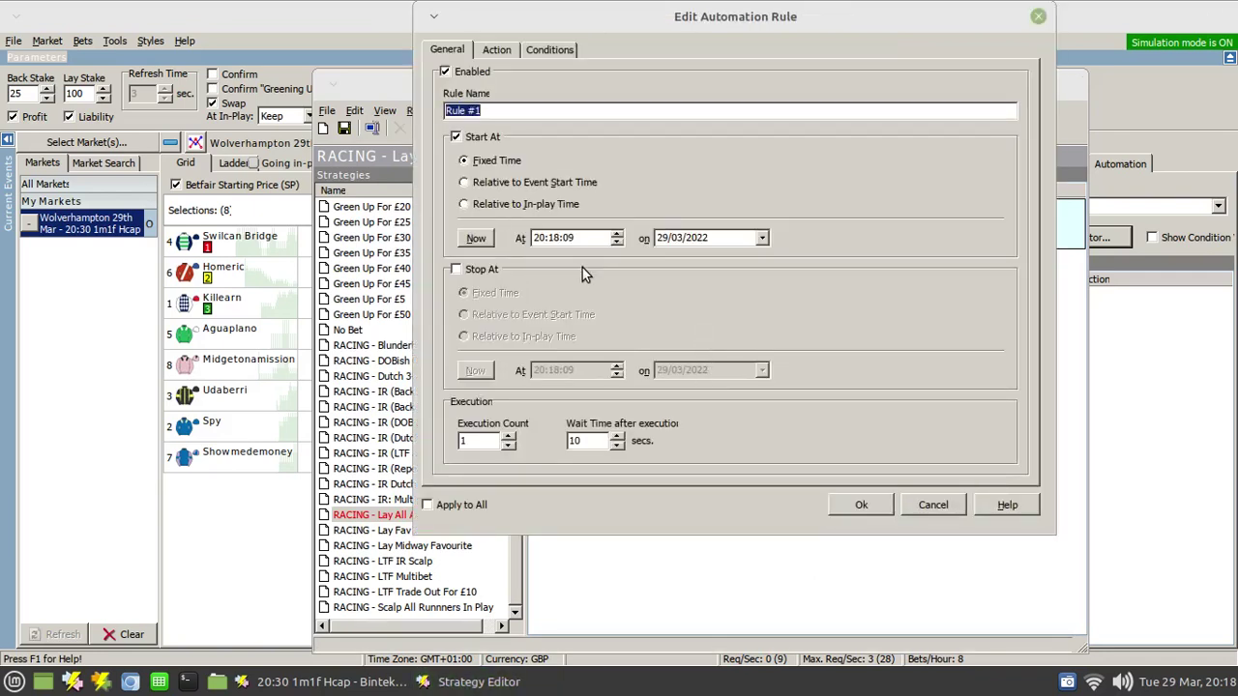
triple_click(529, 111)
text(Trading Out Msg)
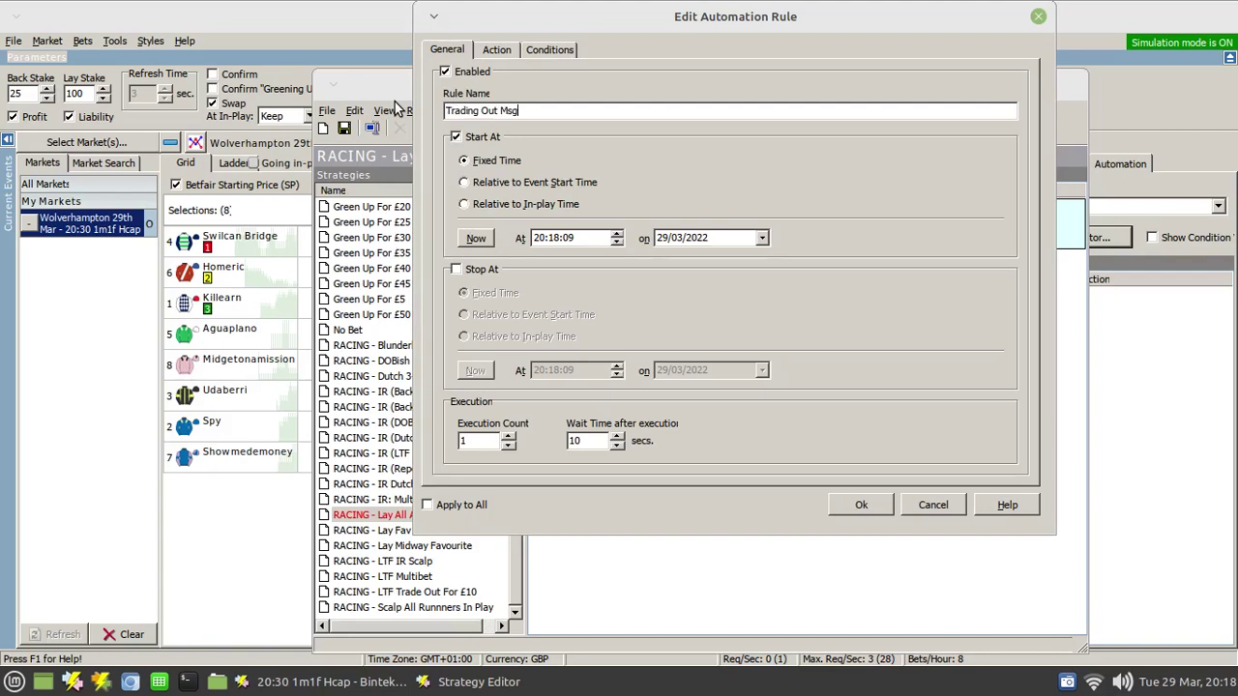
- Set the Trading Out Msg rule to start 5 seconds after the event turns in-play
click(501, 203)
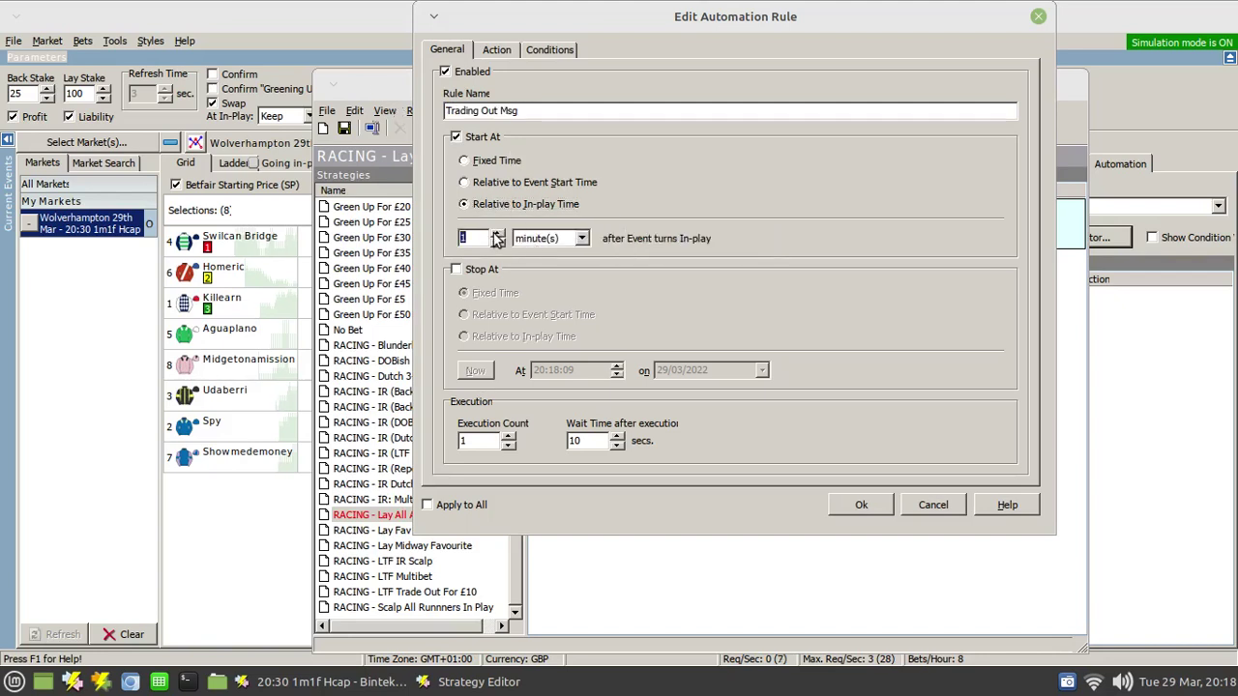
click(497, 233)
click(498, 233)
click(497, 233)
click(498, 233)
click(546, 238)
click(540, 269)
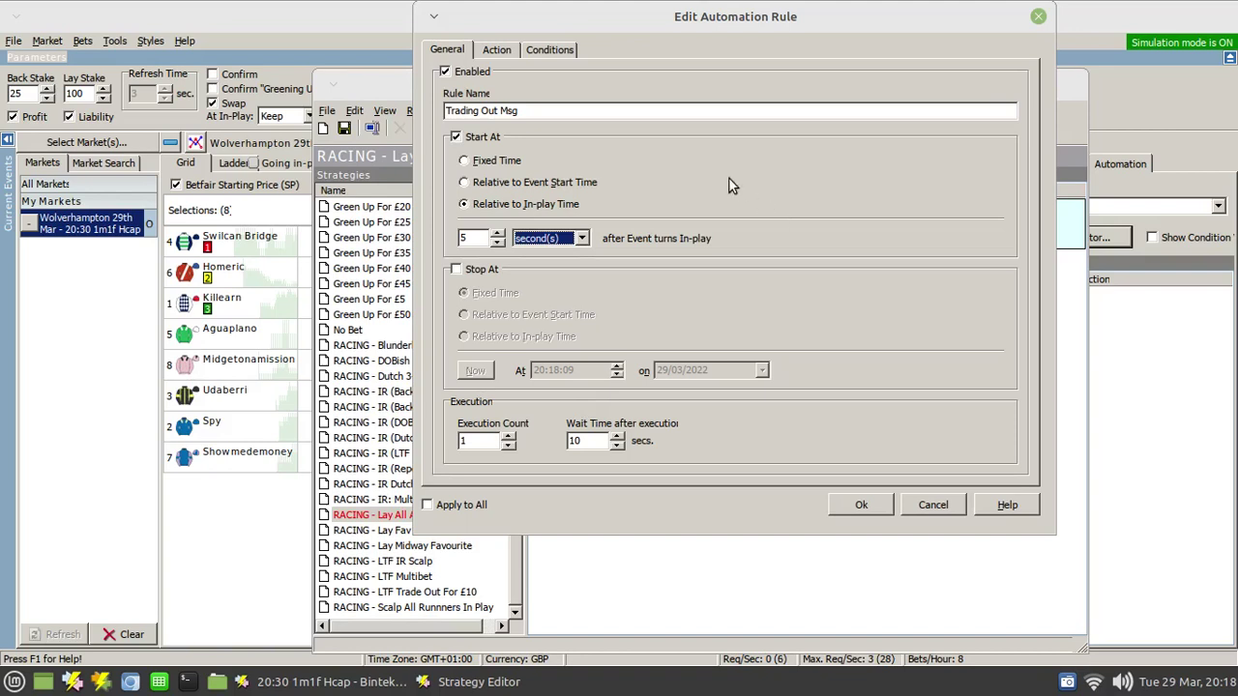
- Set the Trading Out Msg rule's action to Play Sound using the file trading-out.wav
click(497, 50)
click(550, 94)
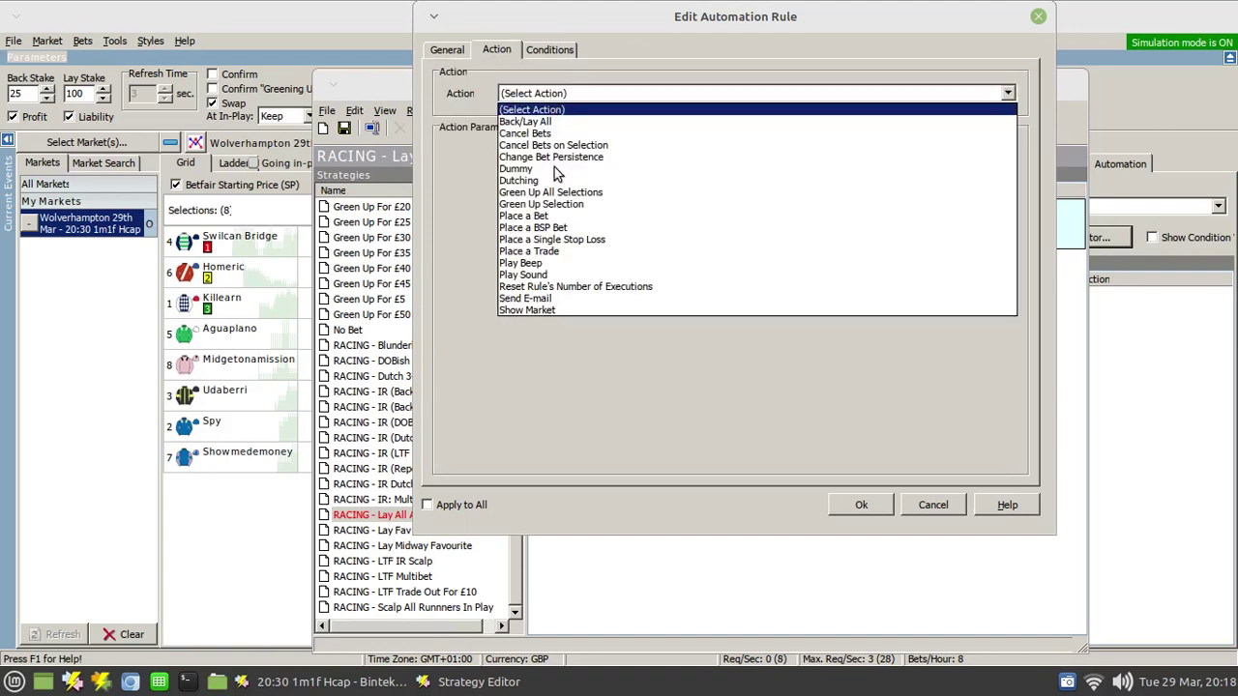
click(573, 275)
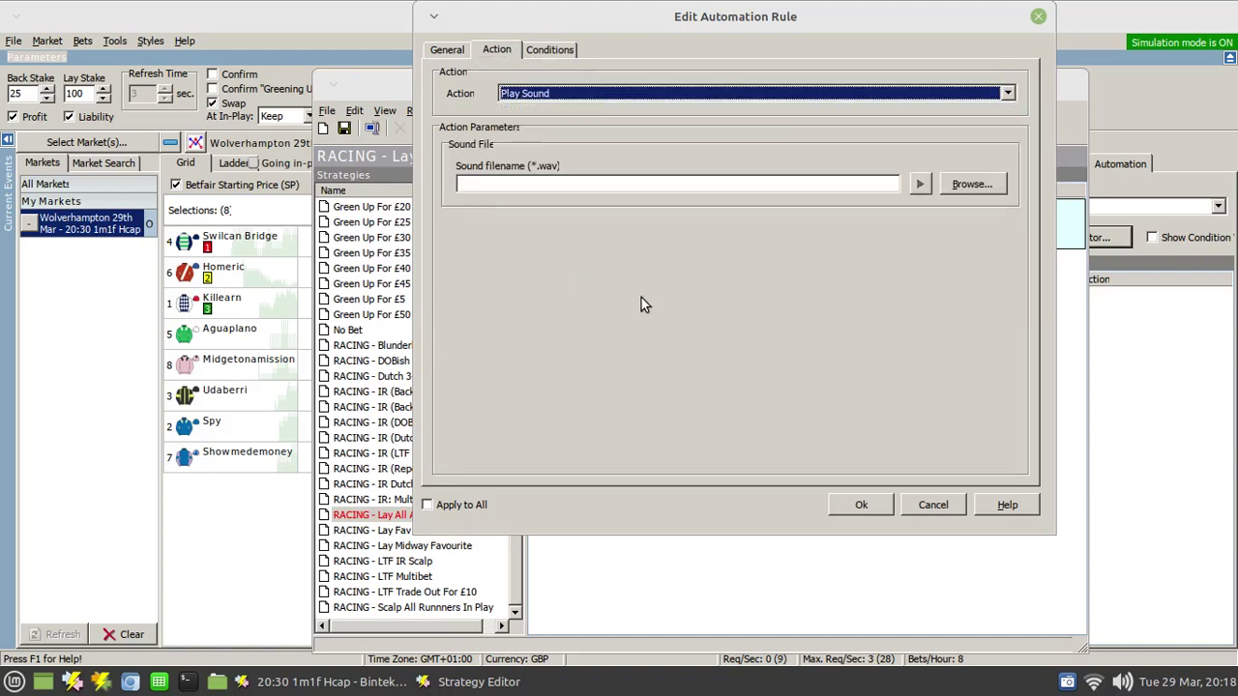
click(953, 190)
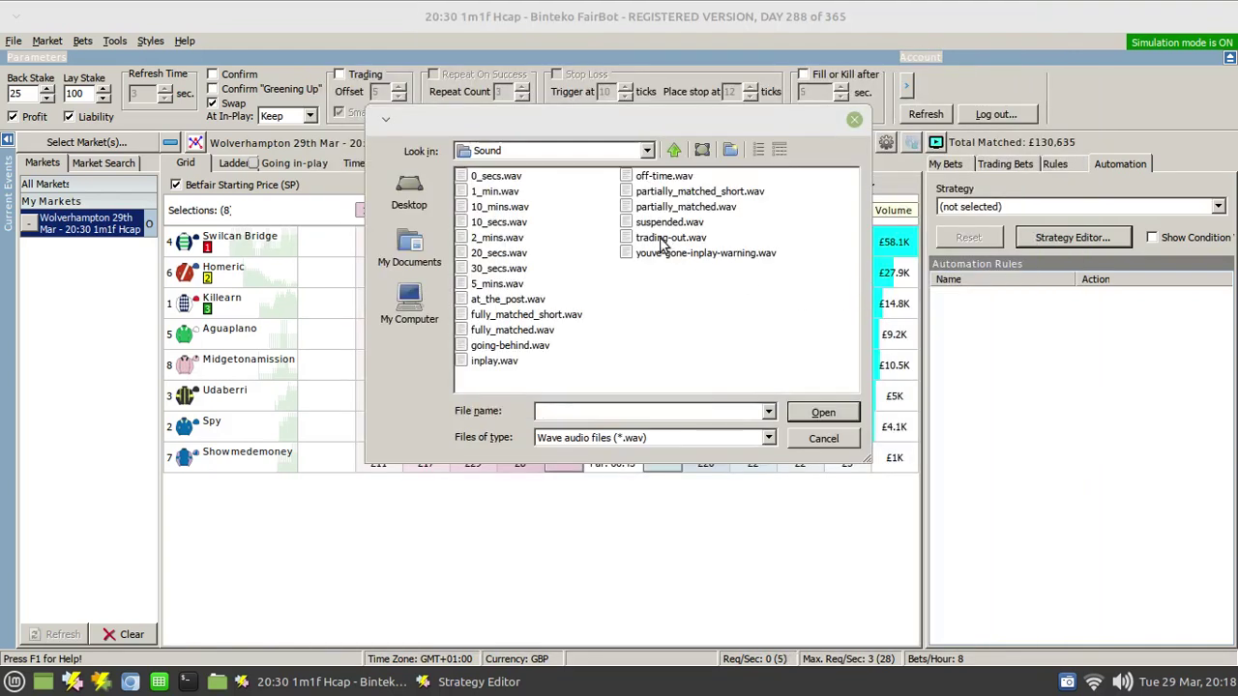
click(668, 238)
click(820, 414)
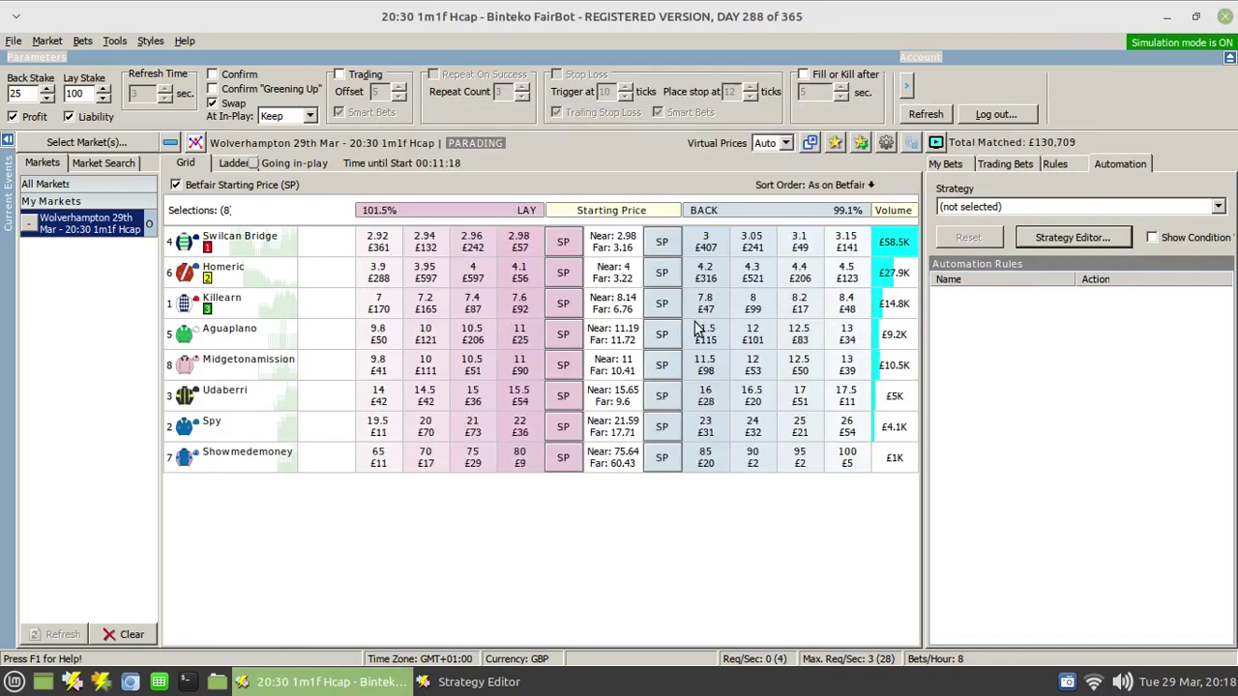
click(511, 682)
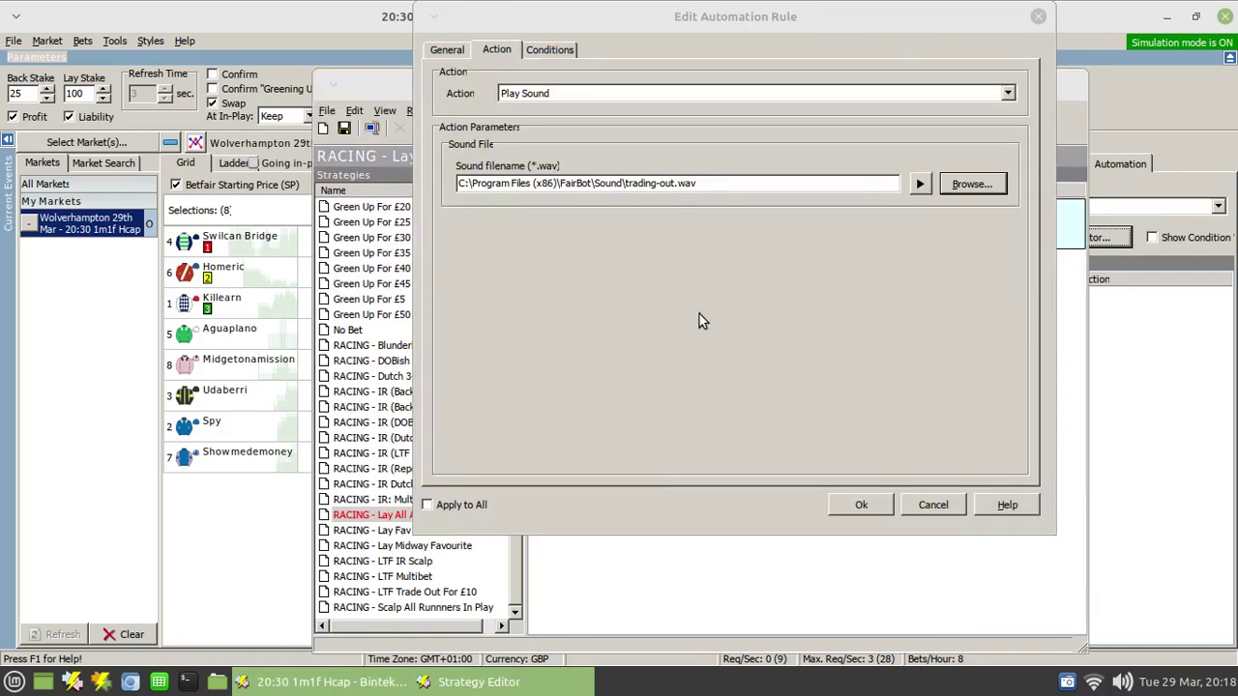
- Add a Market Green Up All P/L condition with hedged profit greater than 10 and accept the Trading Out Msg rule
click(559, 52)
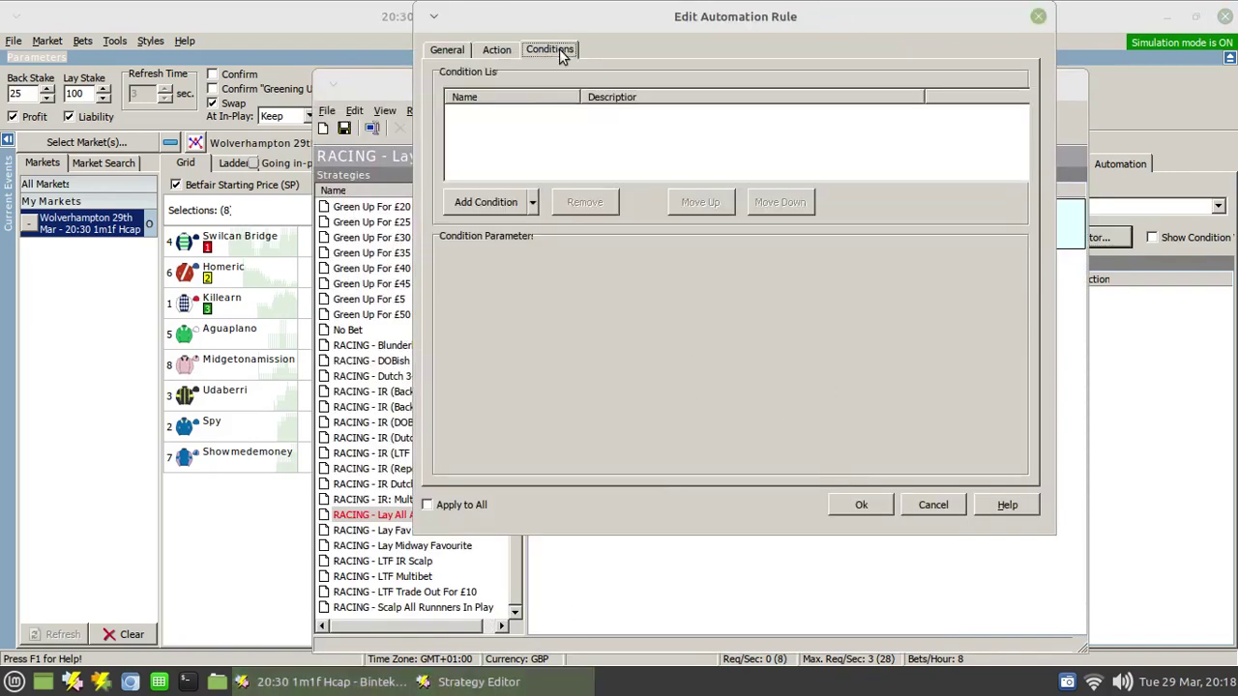
click(531, 205)
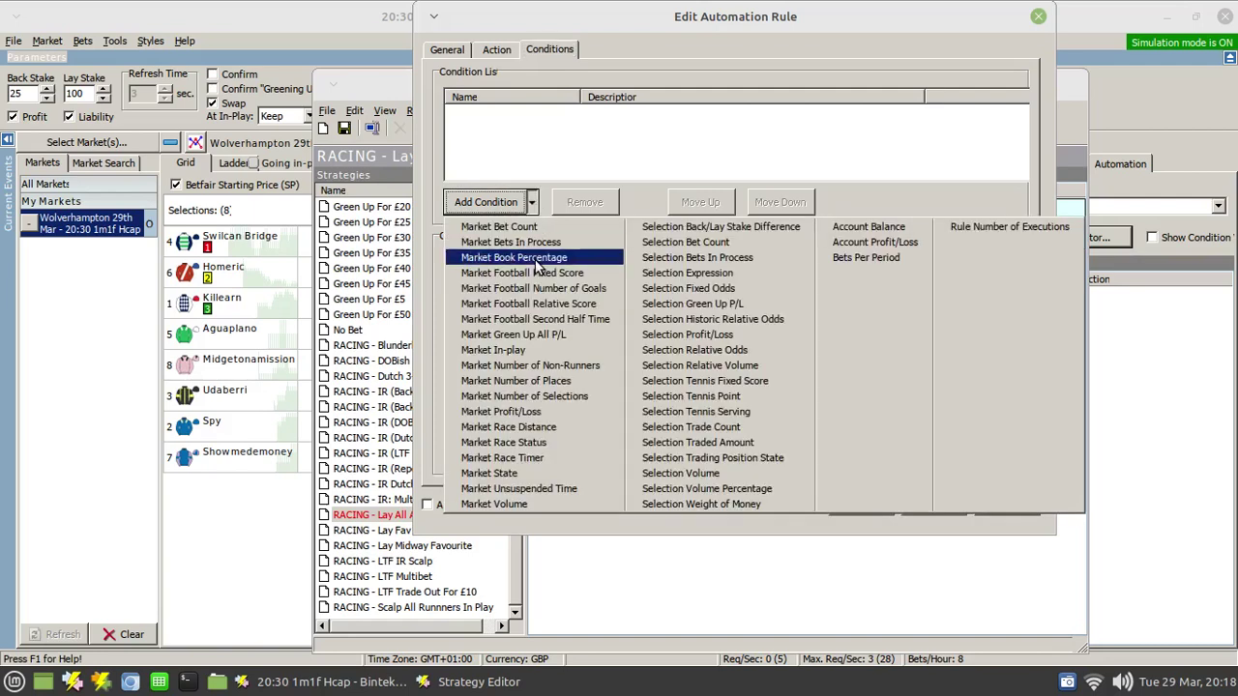
click(519, 336)
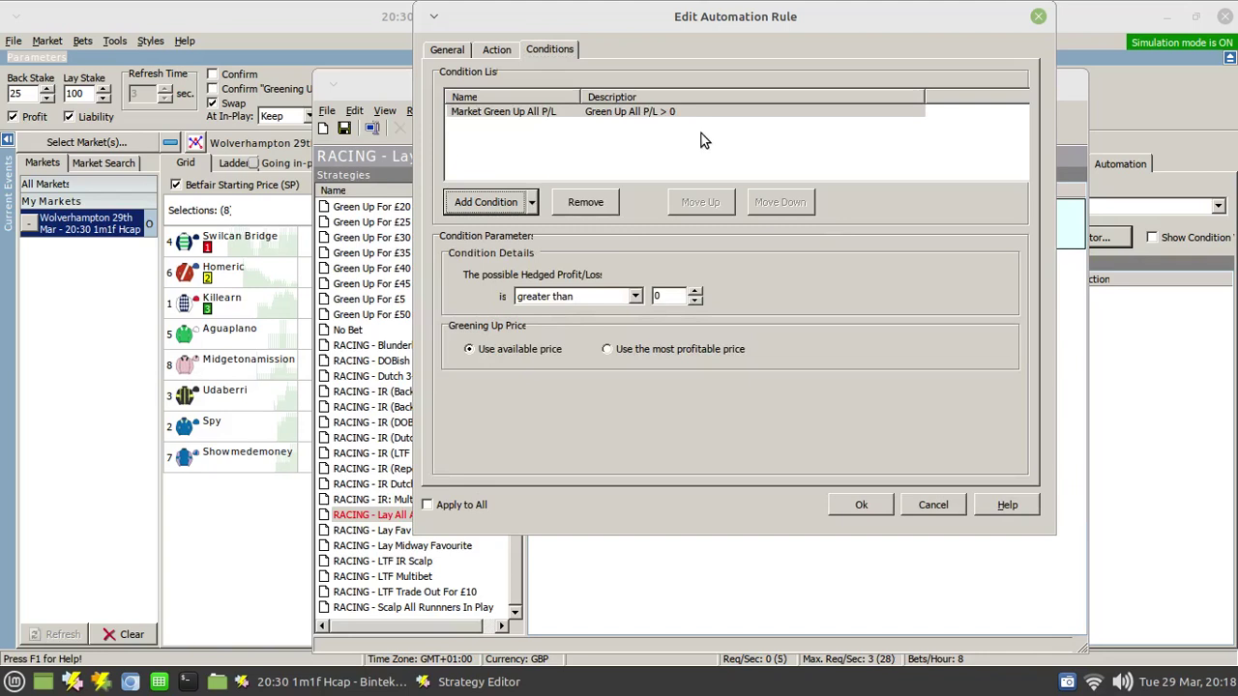
double_click(669, 296)
text(10)
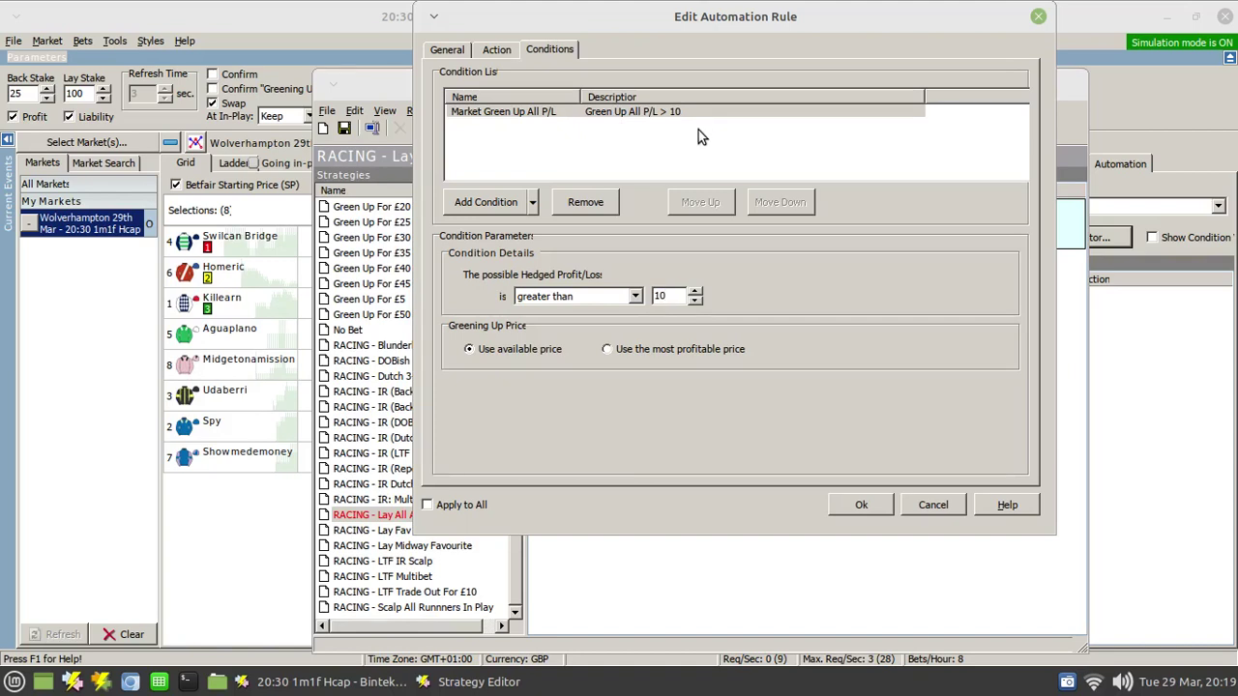
click(859, 505)
- Add a third automation rule named "Green Up All For £10" to the strategy
right_click(721, 384)
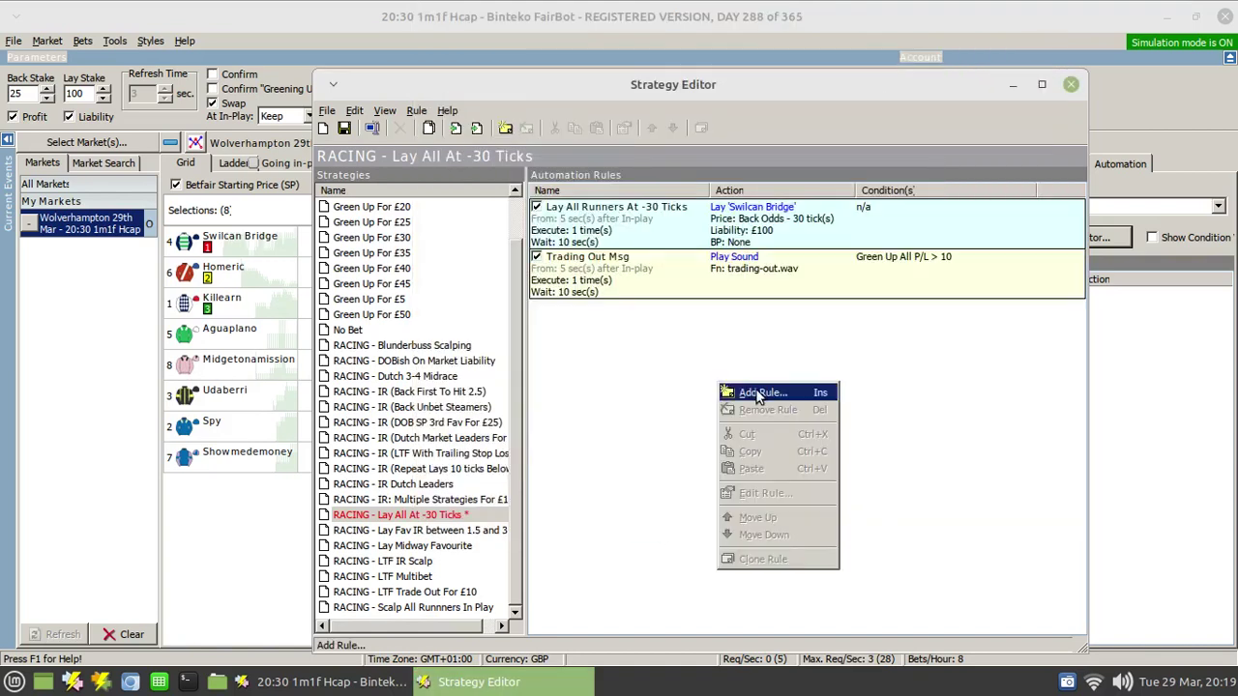
key(Return)
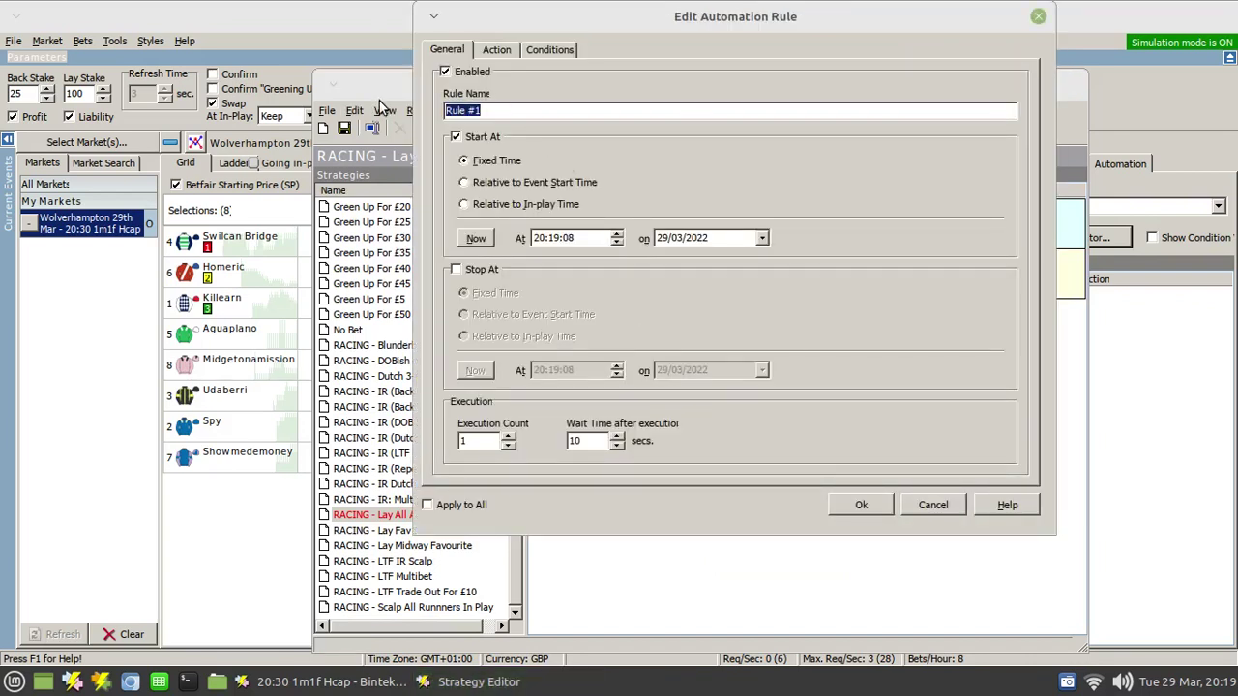
text(Green Up)
text(All For £10)
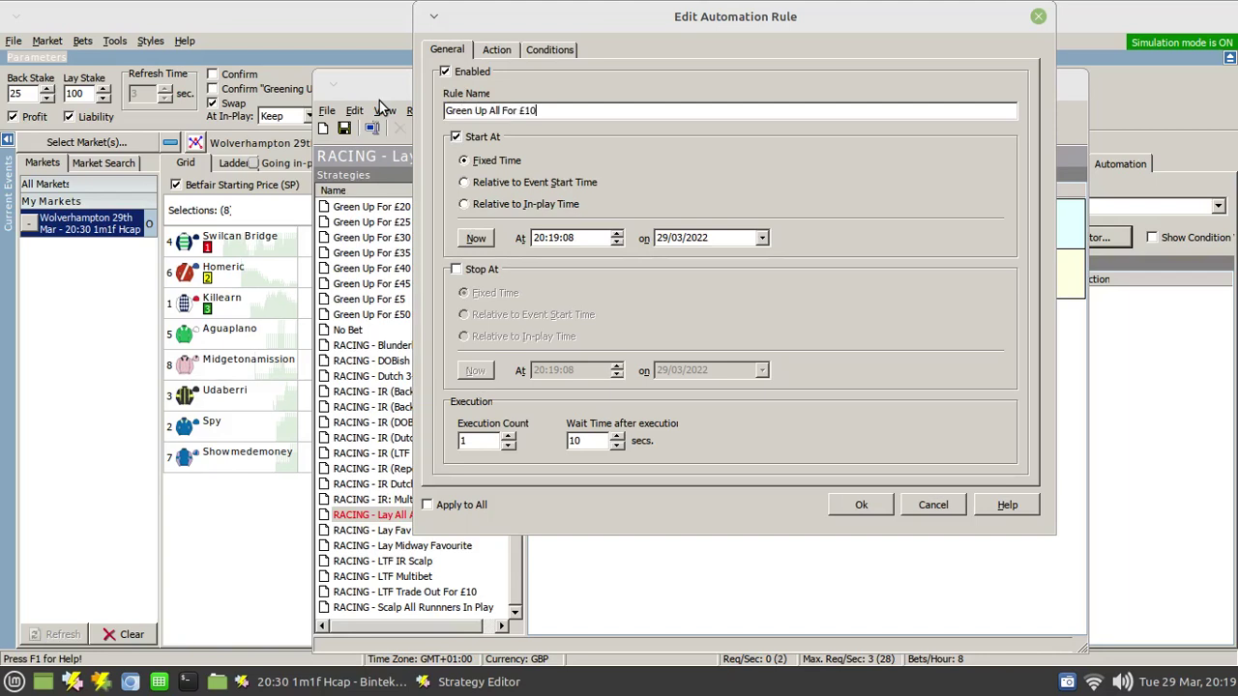
- Set the Green Up All For £10 rule to start 5 seconds after the event turns in-play
click(486, 206)
click(498, 236)
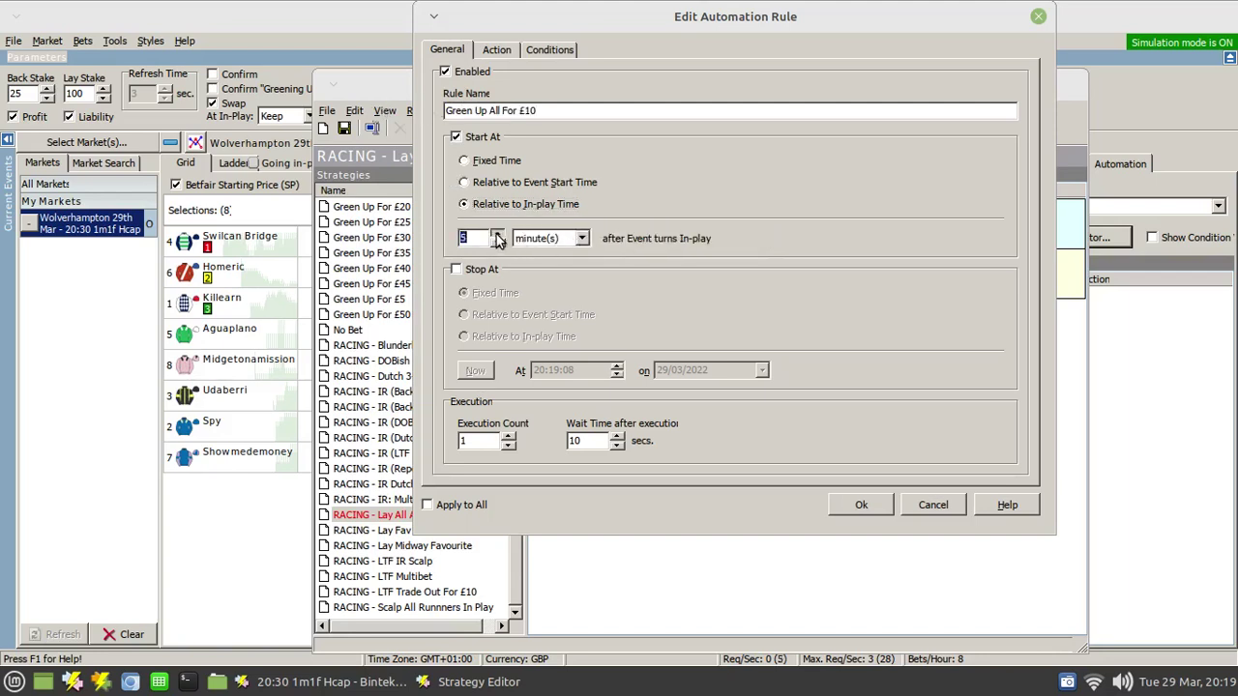
click(547, 238)
click(538, 262)
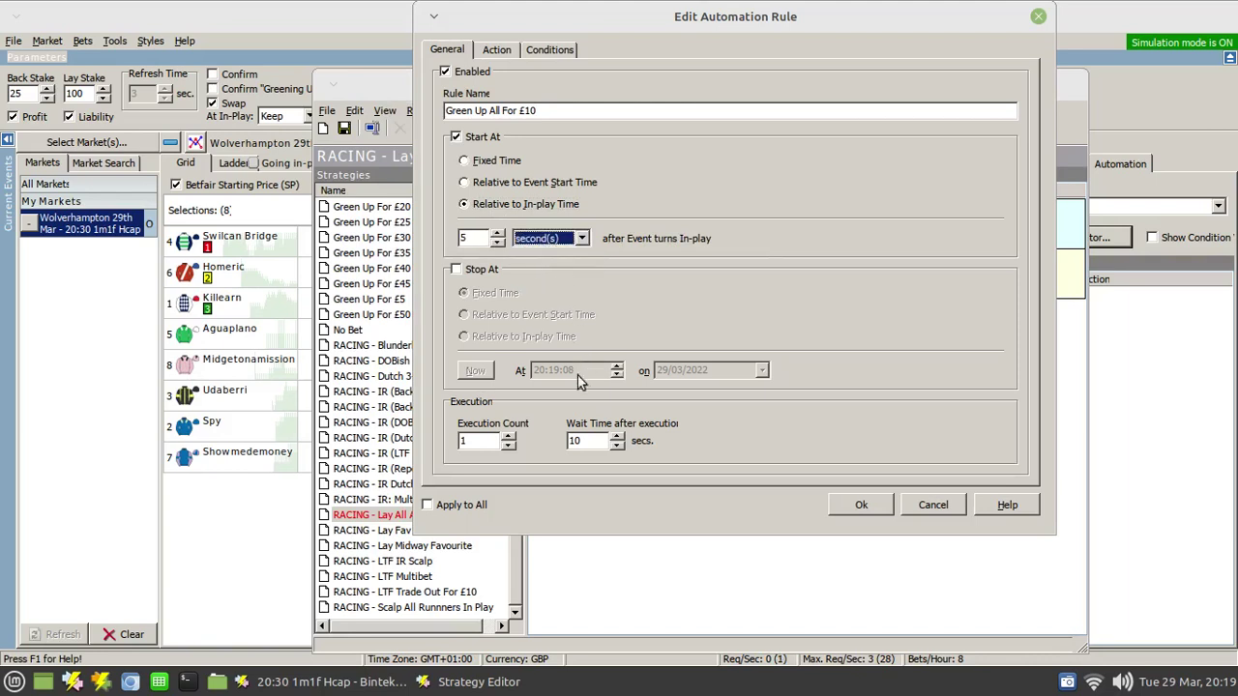
- Set the Green Up All For £10 rule's action to Green Up All Selections
click(497, 50)
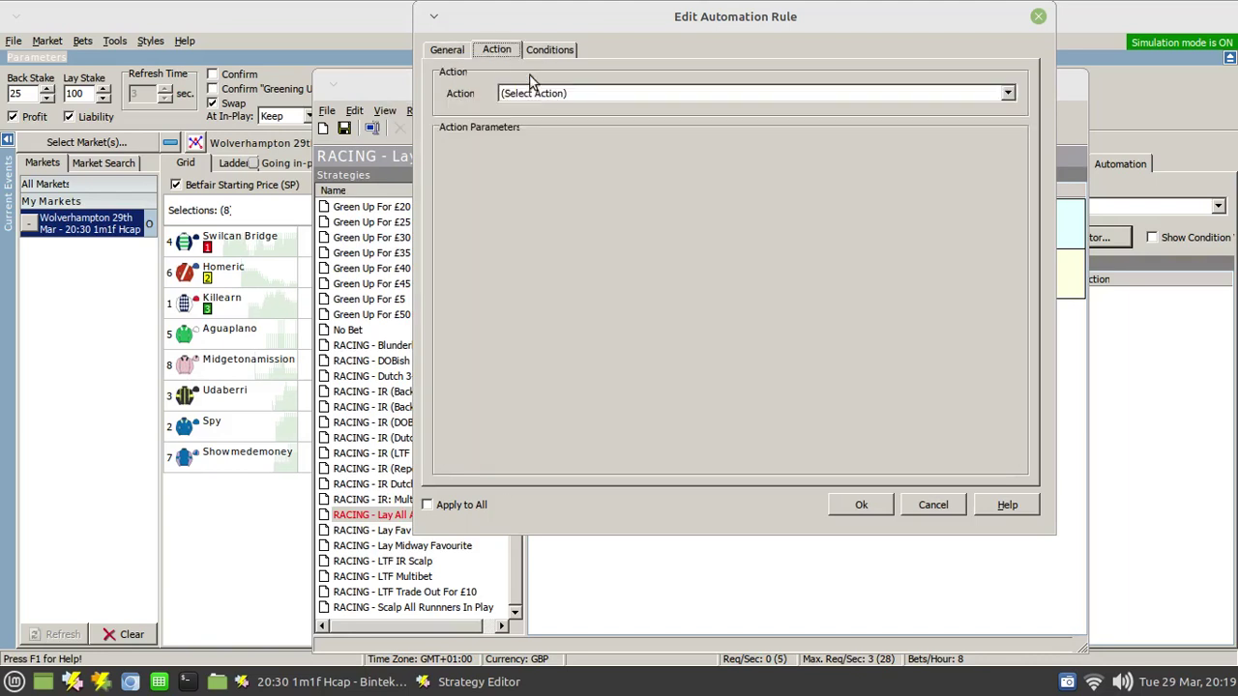
click(538, 93)
click(571, 192)
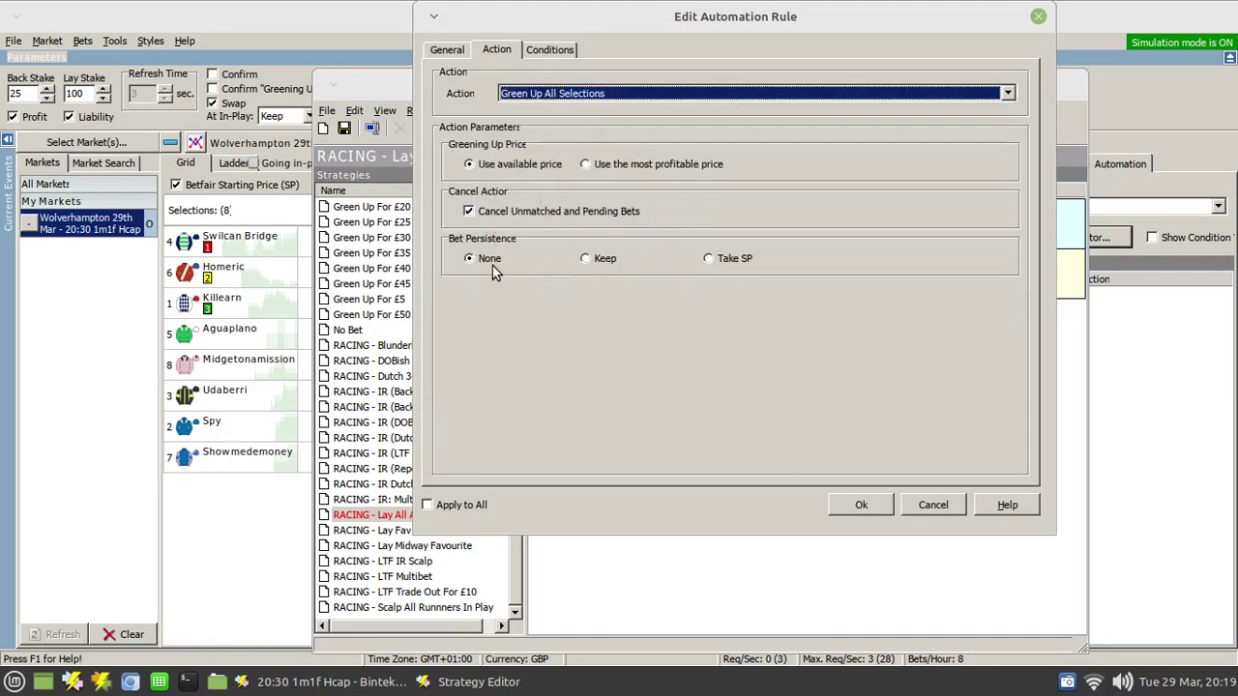
- Give the greening-up rule a Market Green Up All P/L condition of greater than 10 and accept the rule
click(549, 51)
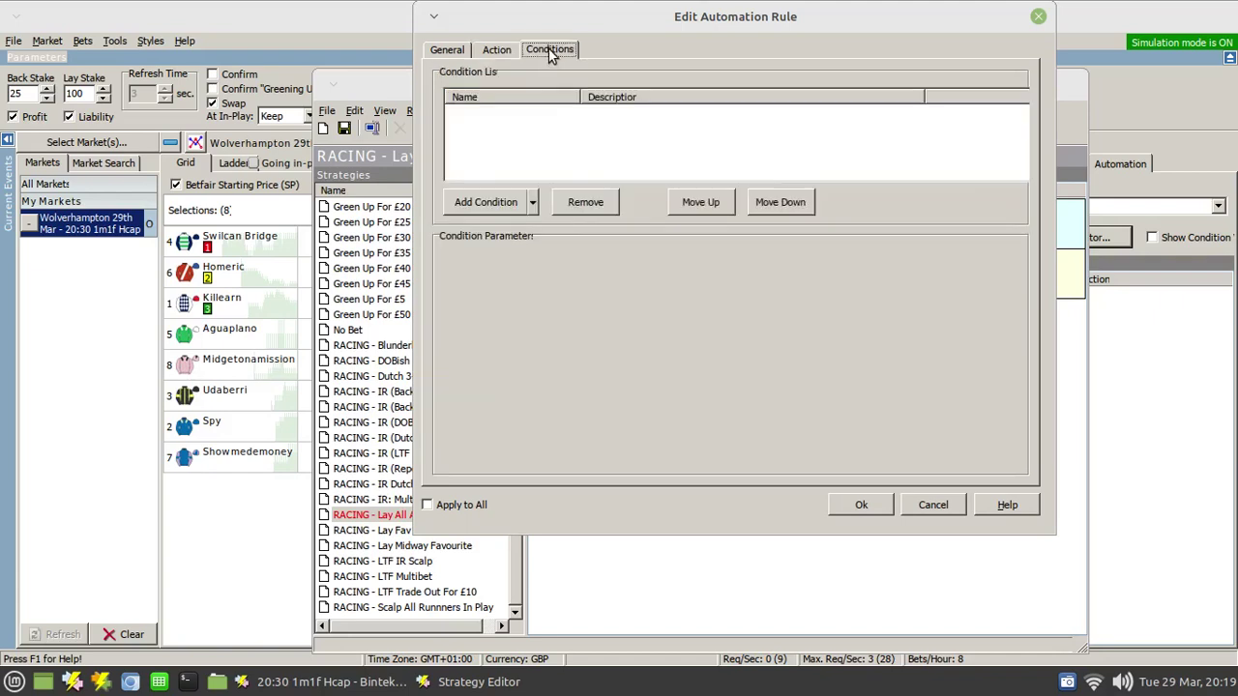
click(519, 200)
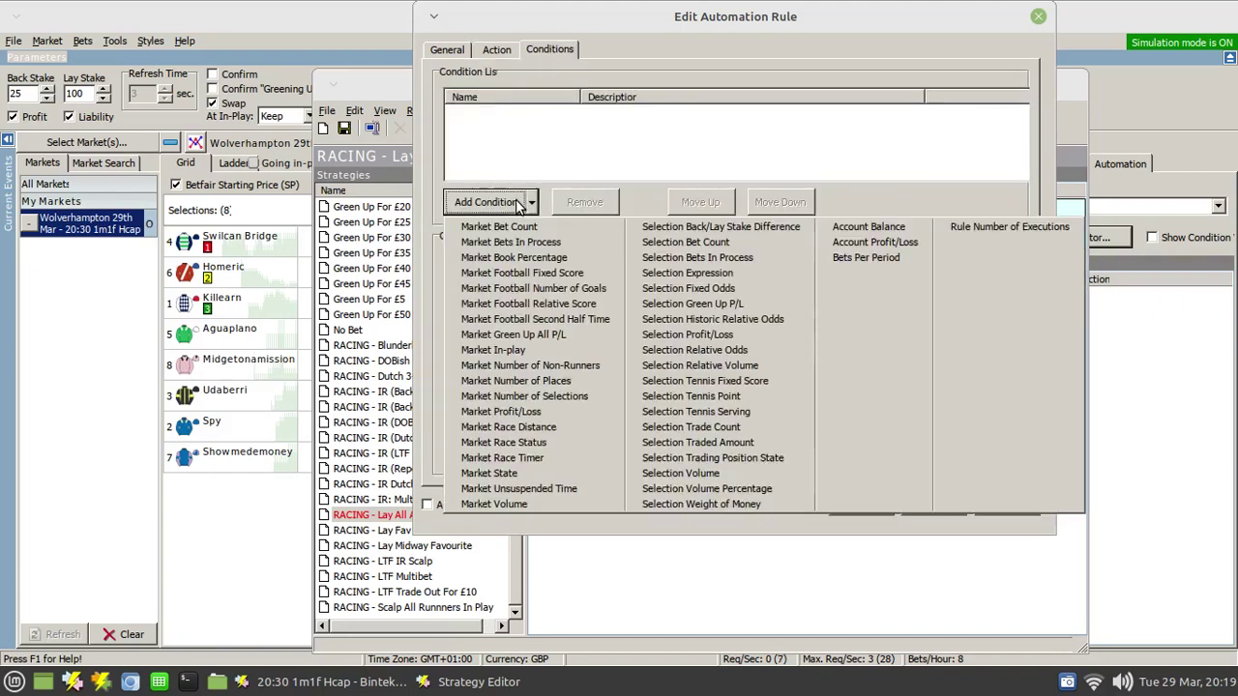
click(550, 335)
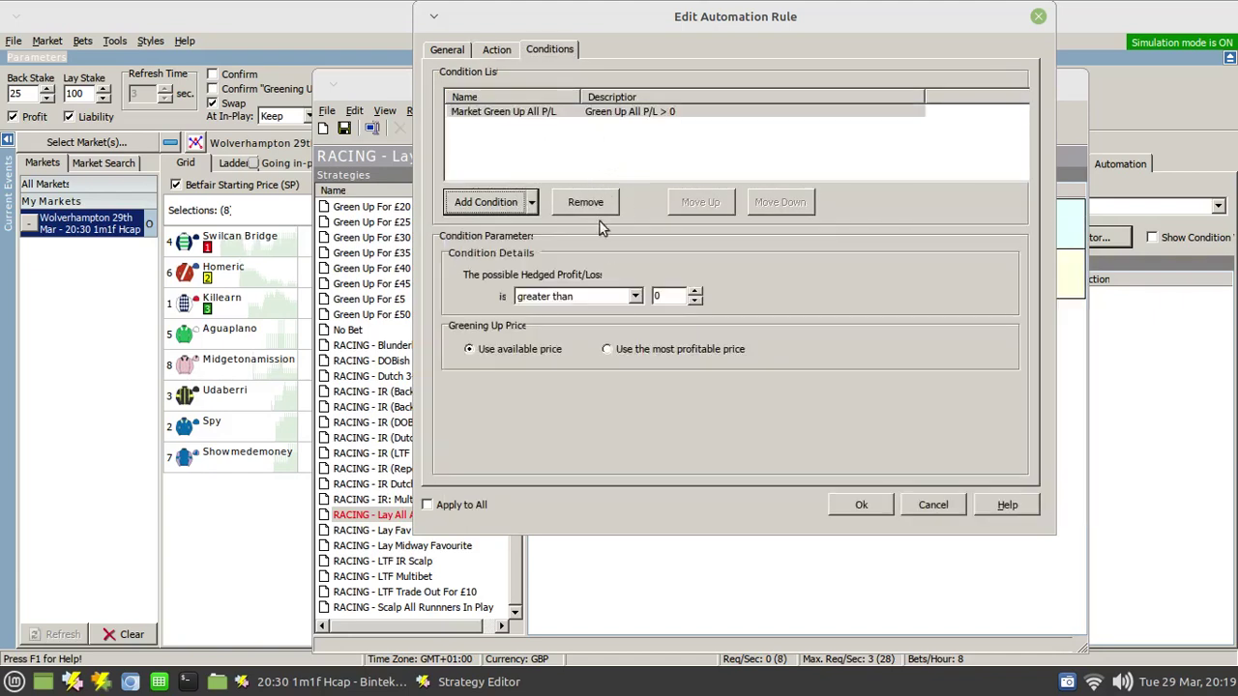
double_click(675, 296)
text(10)
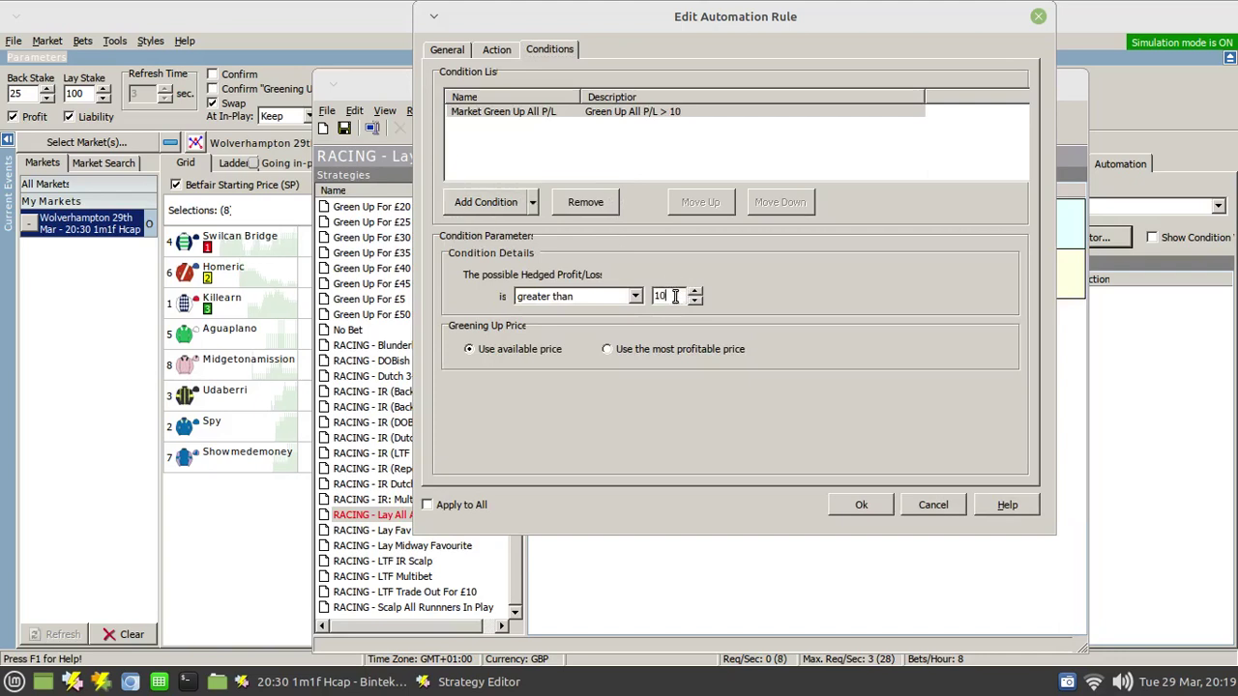
click(862, 505)
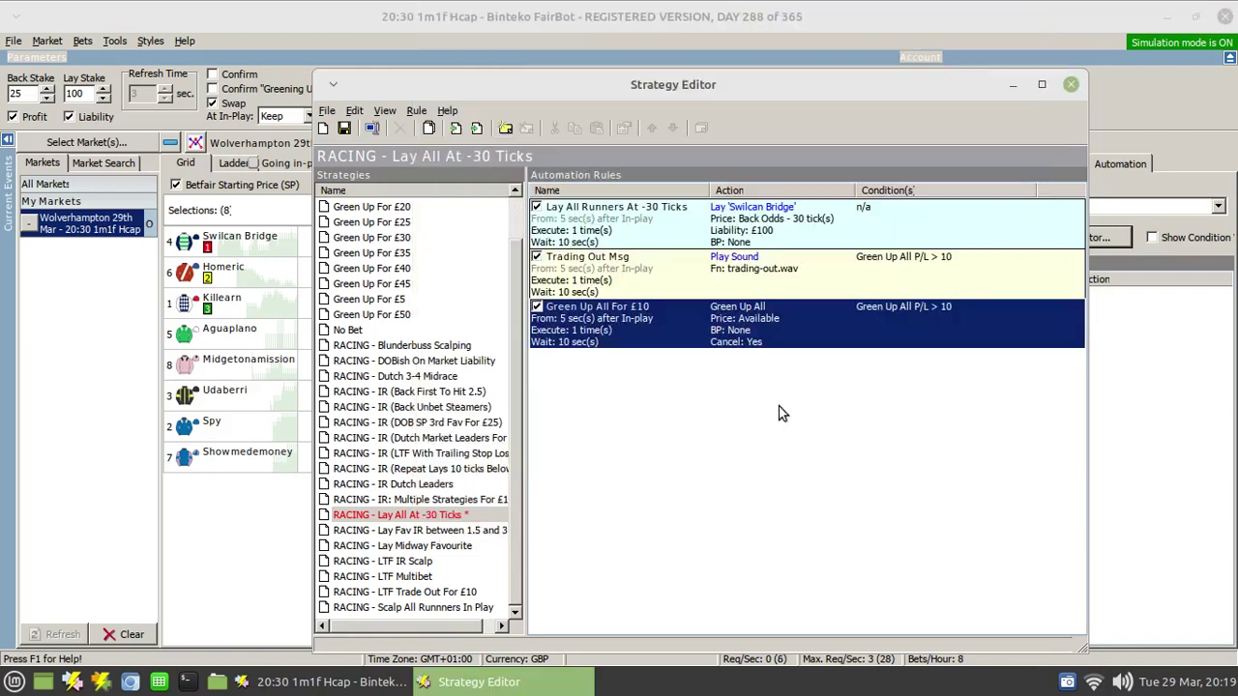
- Save the strategy and apply RACING - Lay All At -30 Ticks to the Wolverhampton 20:30 market
click(343, 127)
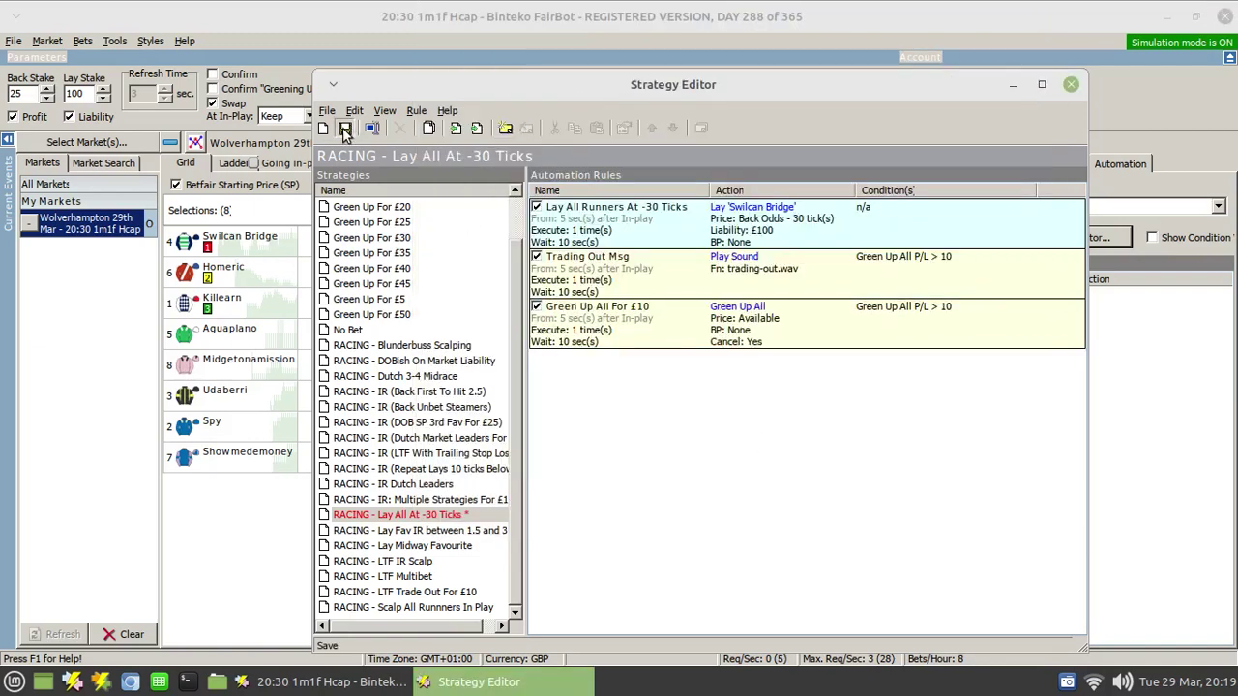
click(1069, 85)
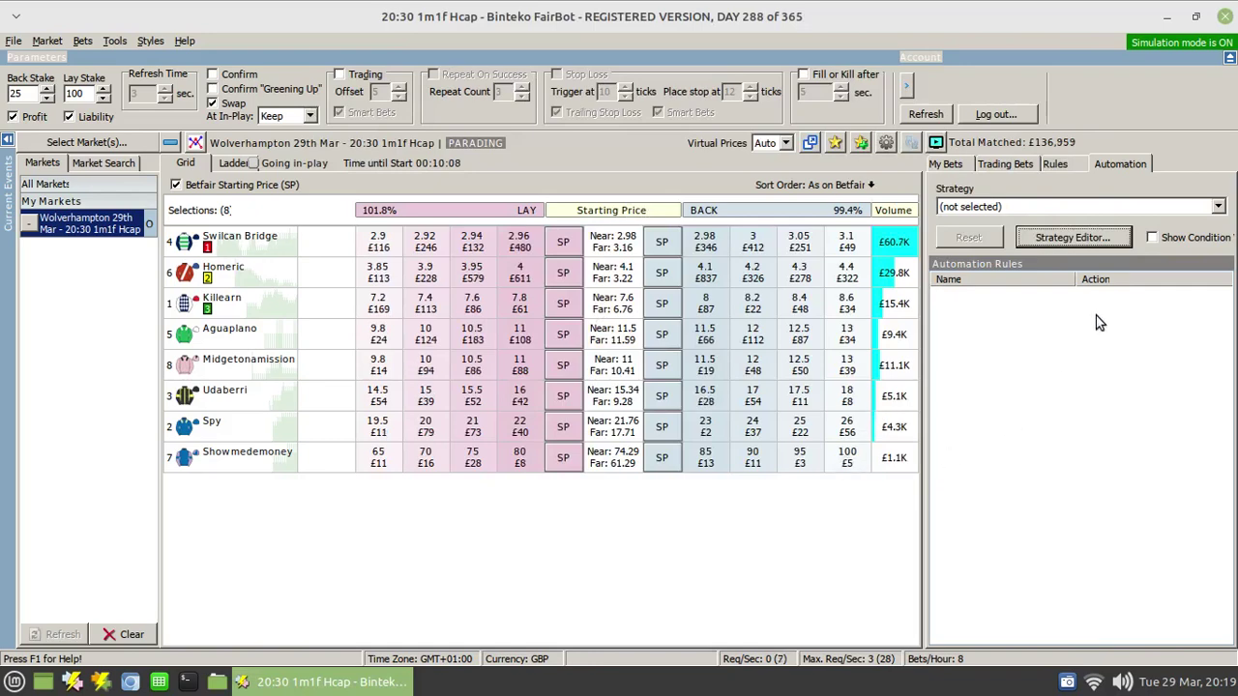
click(1046, 207)
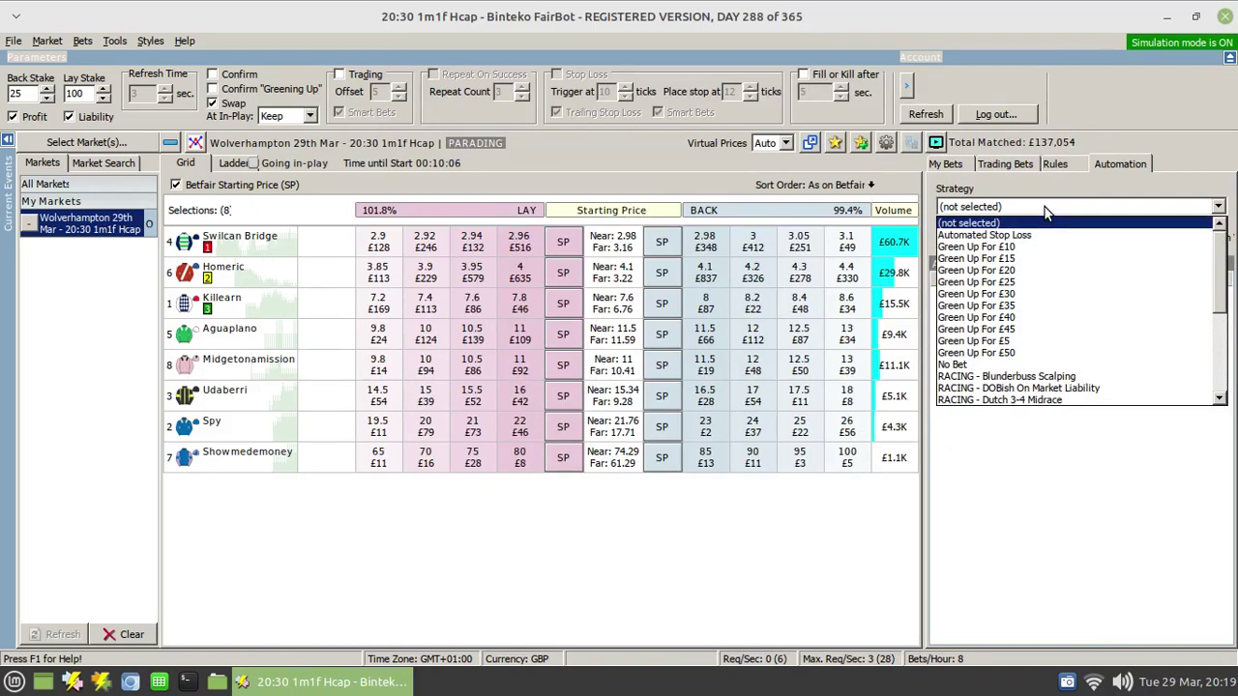
scroll(1060, 387, down, 3)
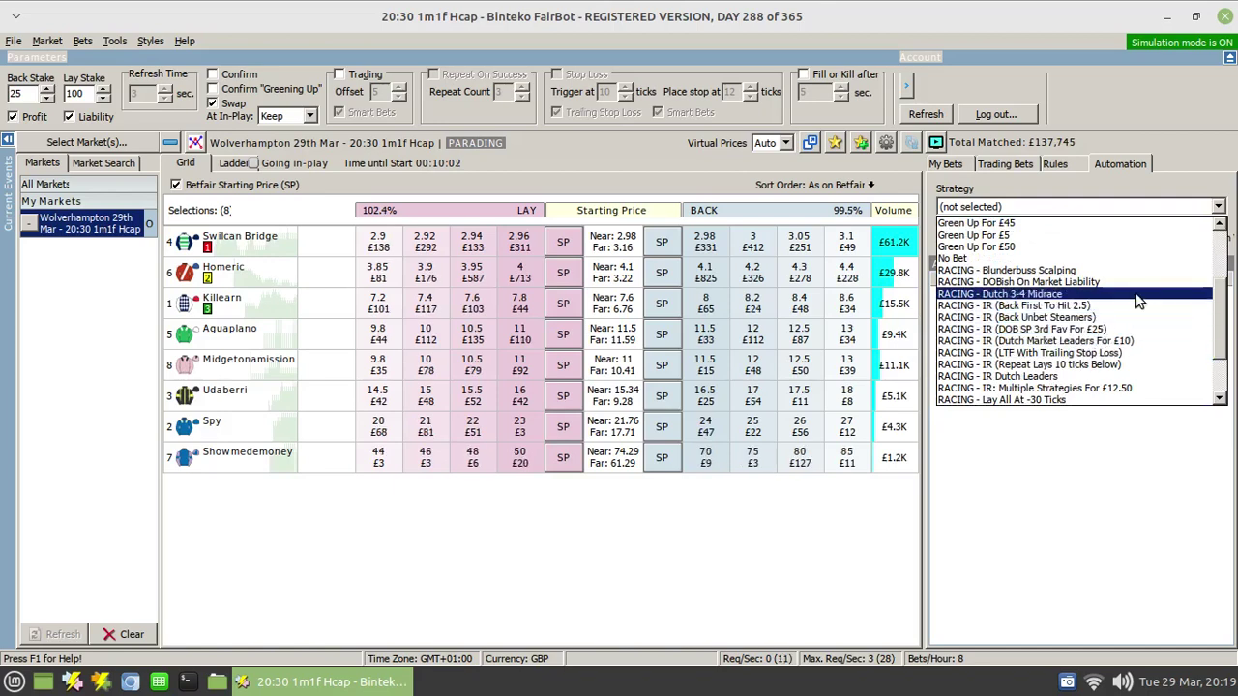
click(1016, 400)
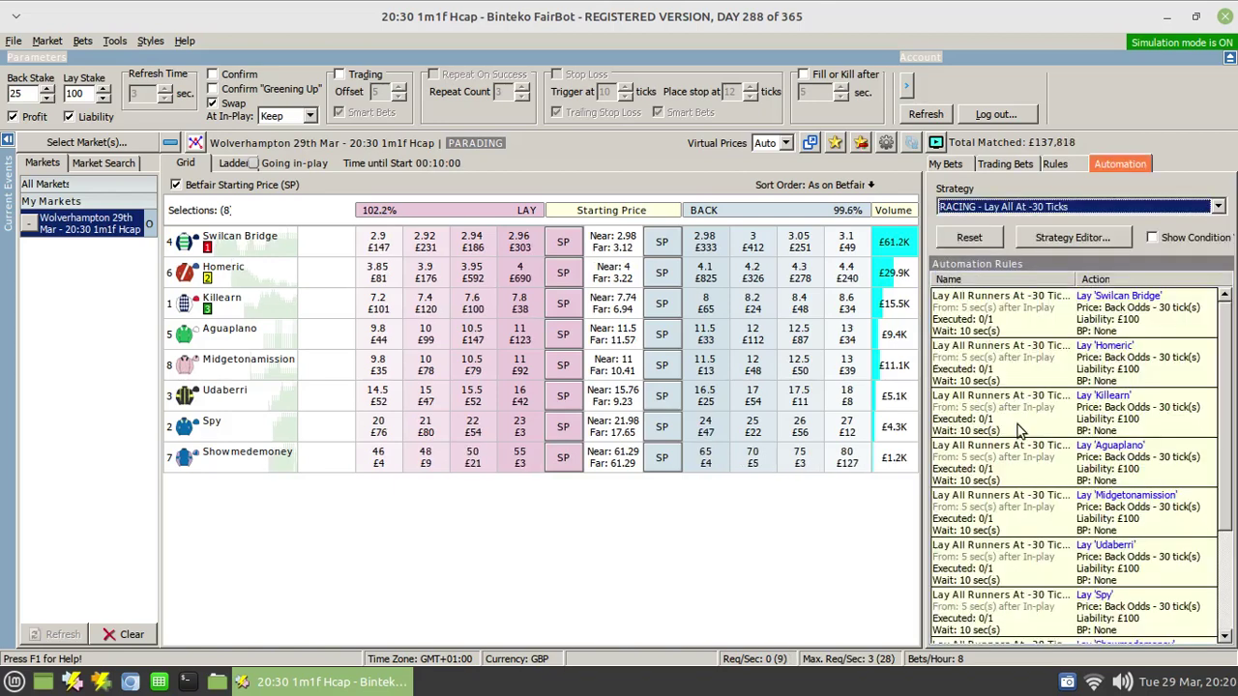
- Widen the automation area and review the rules loaded for each runner, including the sound and green-up rules
drag(878, 431, 814, 431)
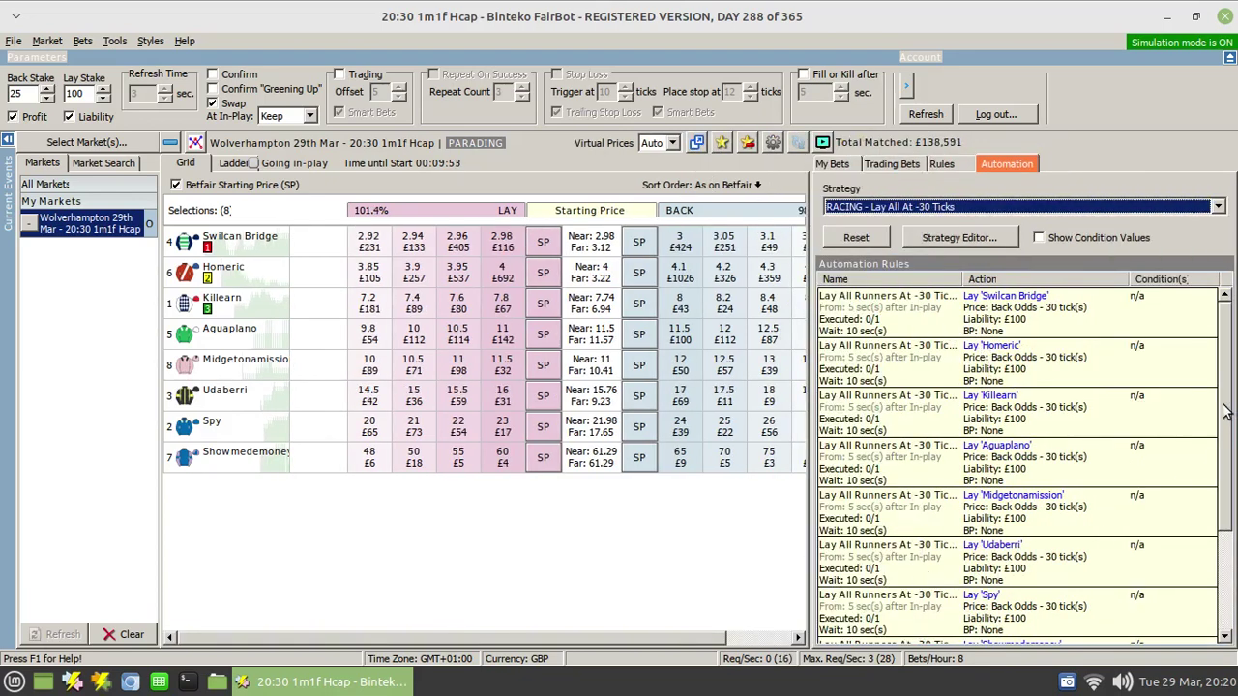
drag(1225, 413, 1227, 522)
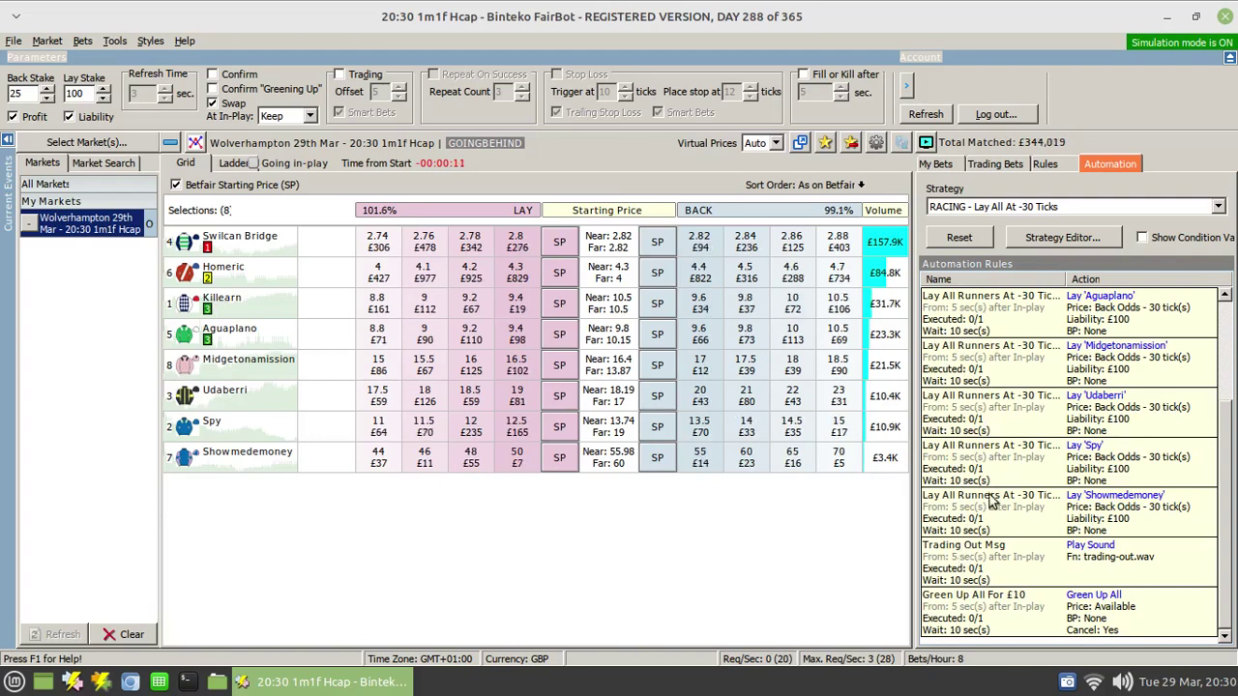
scroll(1227, 474, up, 5)
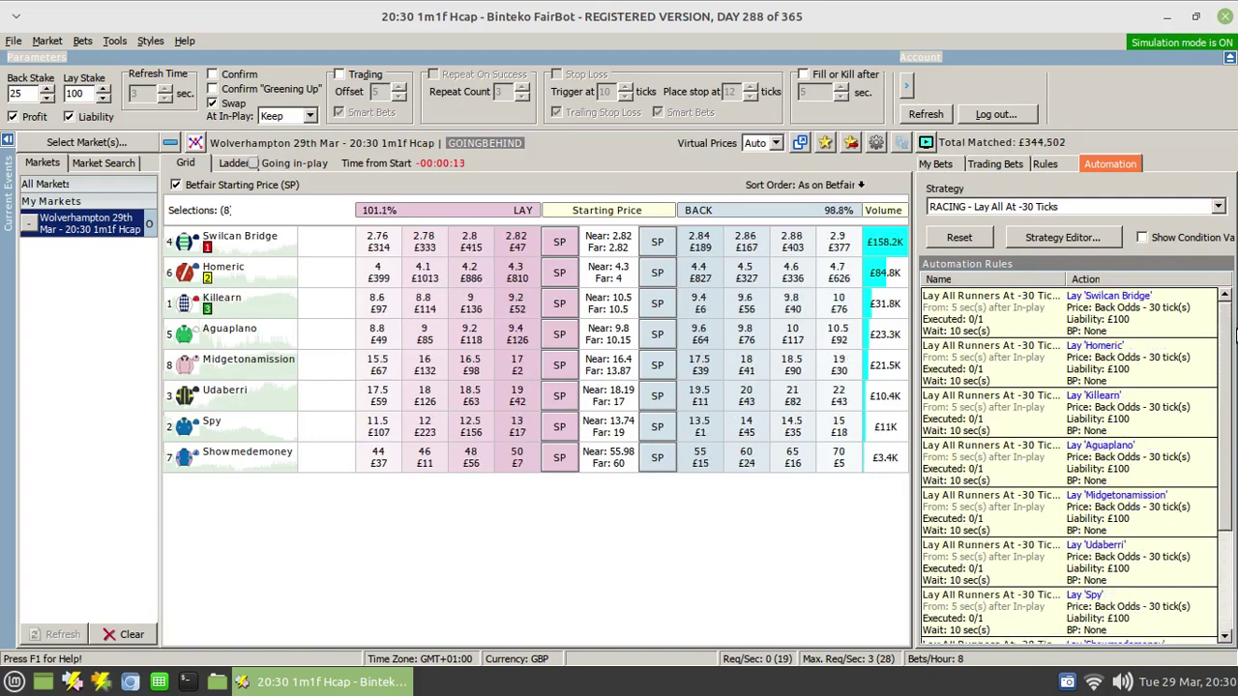
scroll(1219, 580, down, 5)
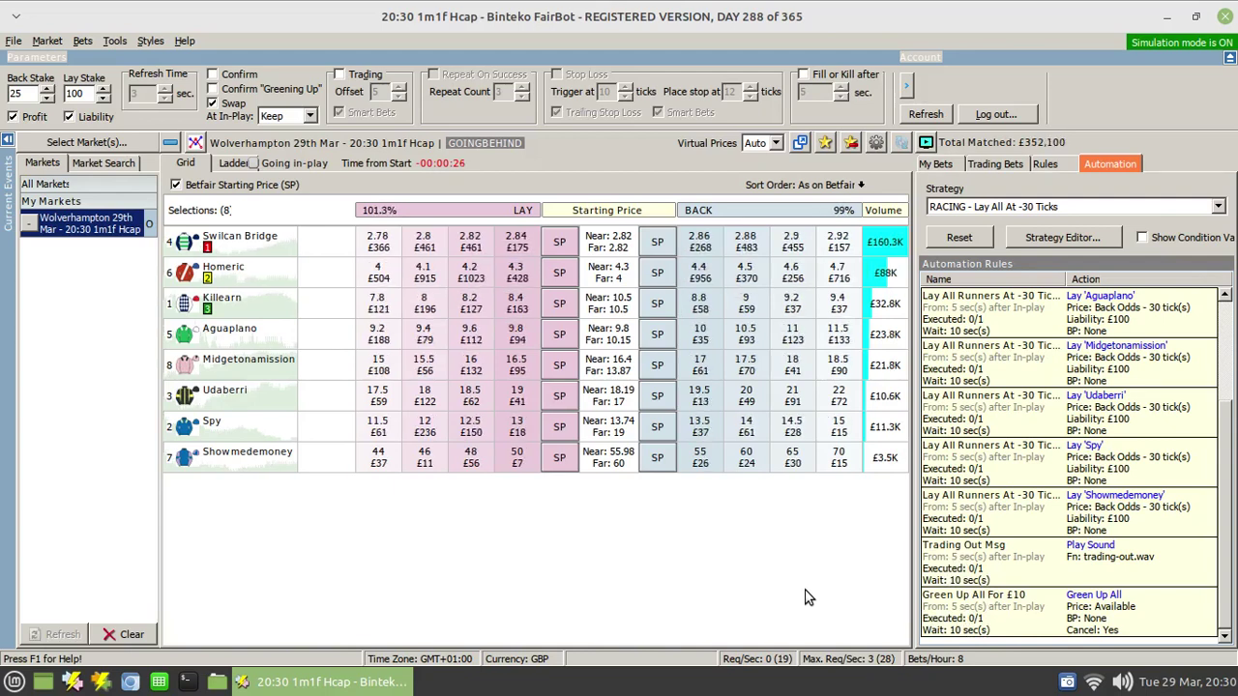
- Check the market's unmatched and matched bets in-play, and green up all selections across the market
click(936, 166)
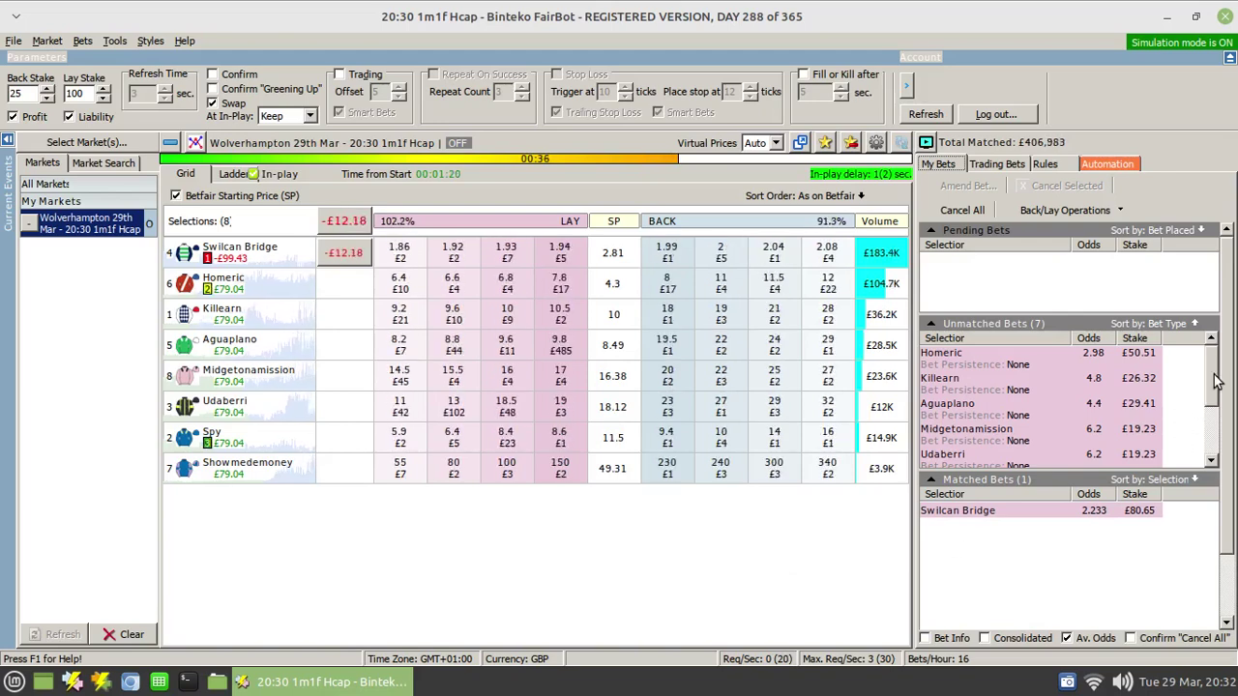
scroll(1217, 380, down, 3)
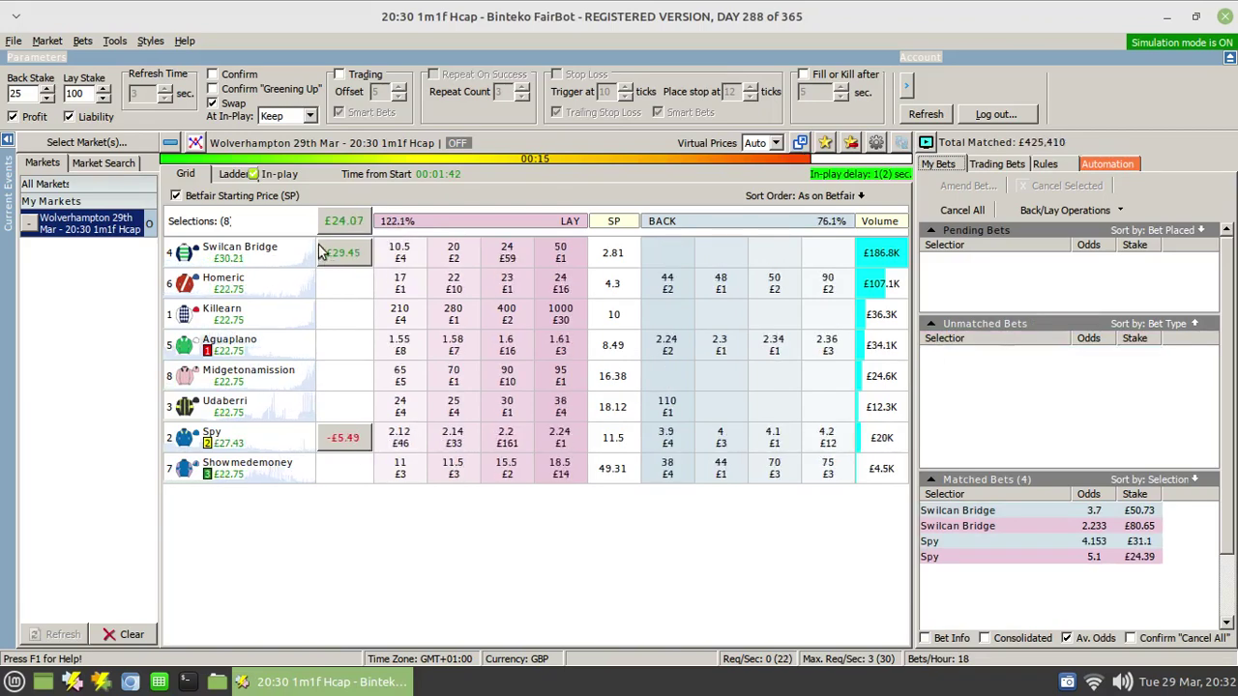
click(343, 220)
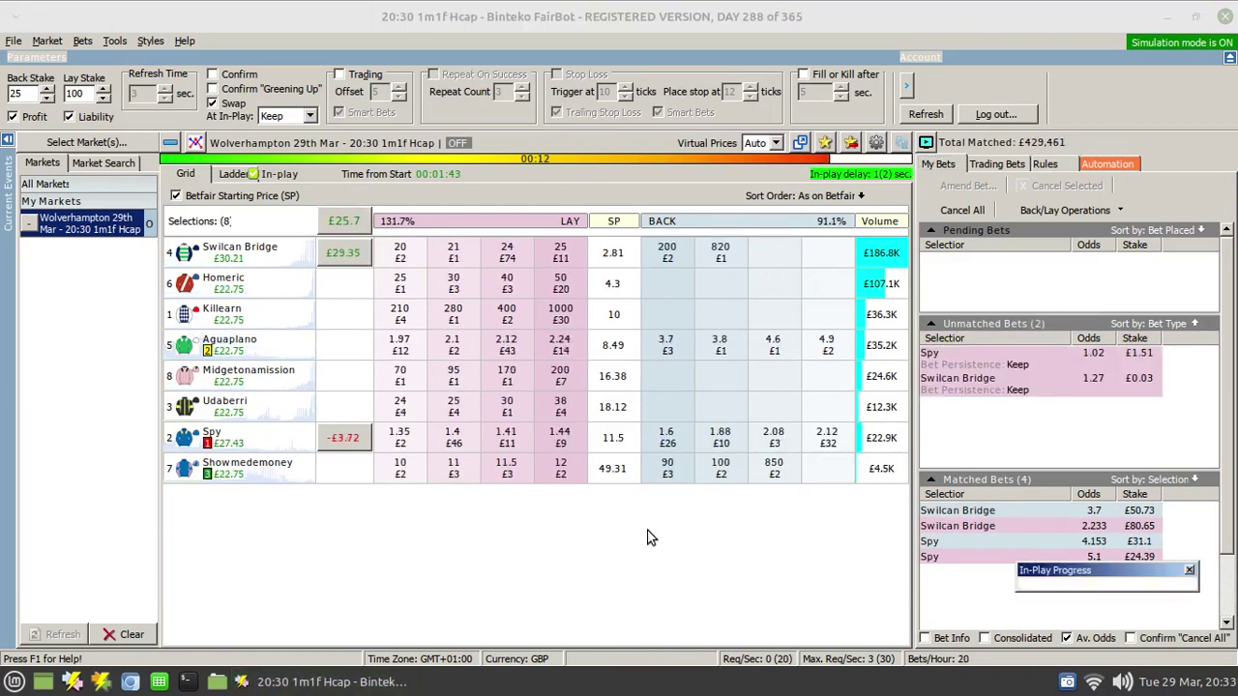